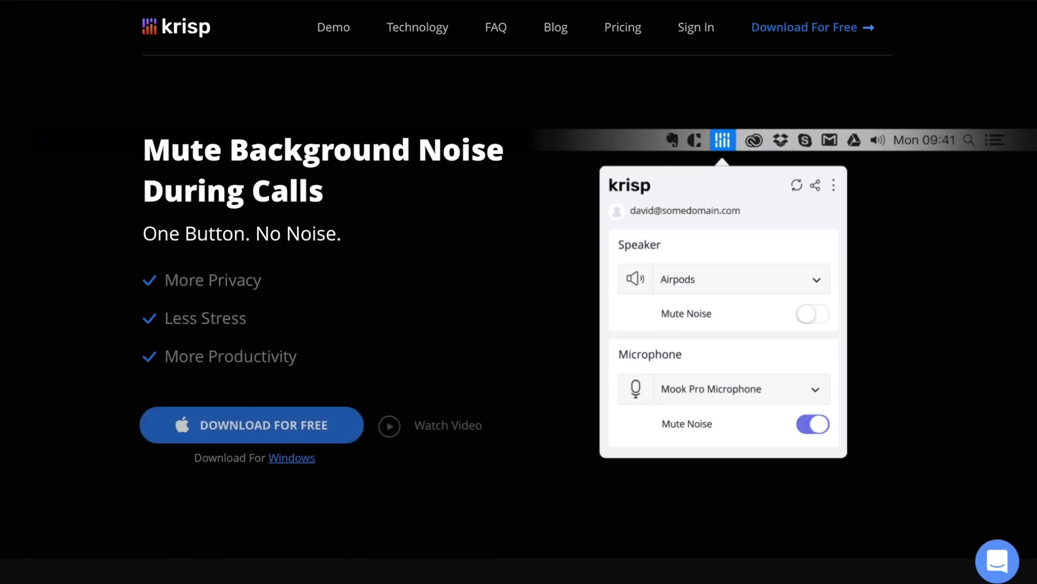
scroll(519, 292, "down", 5)
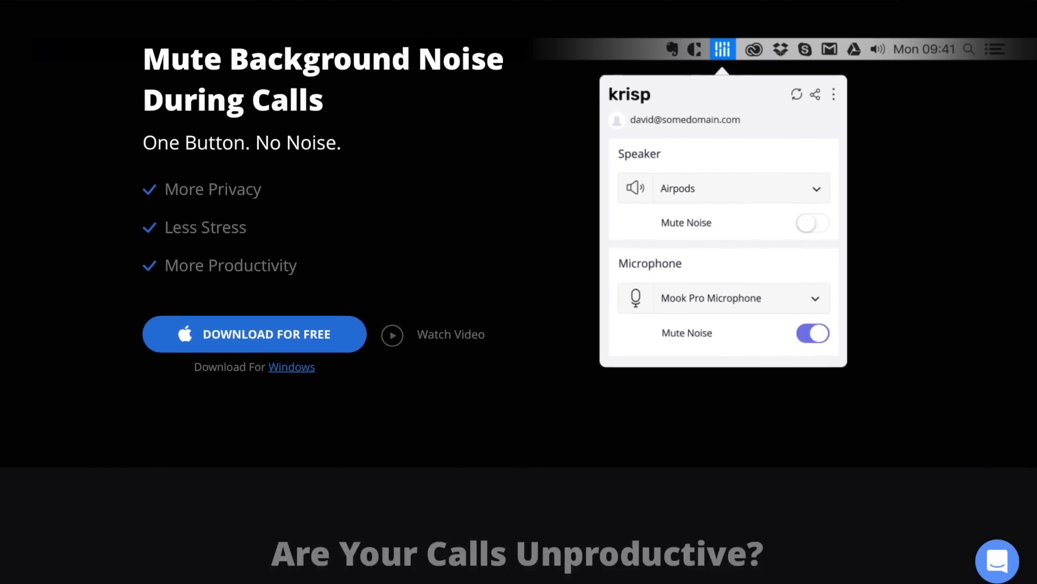
scroll(518, 292, "down", 5)
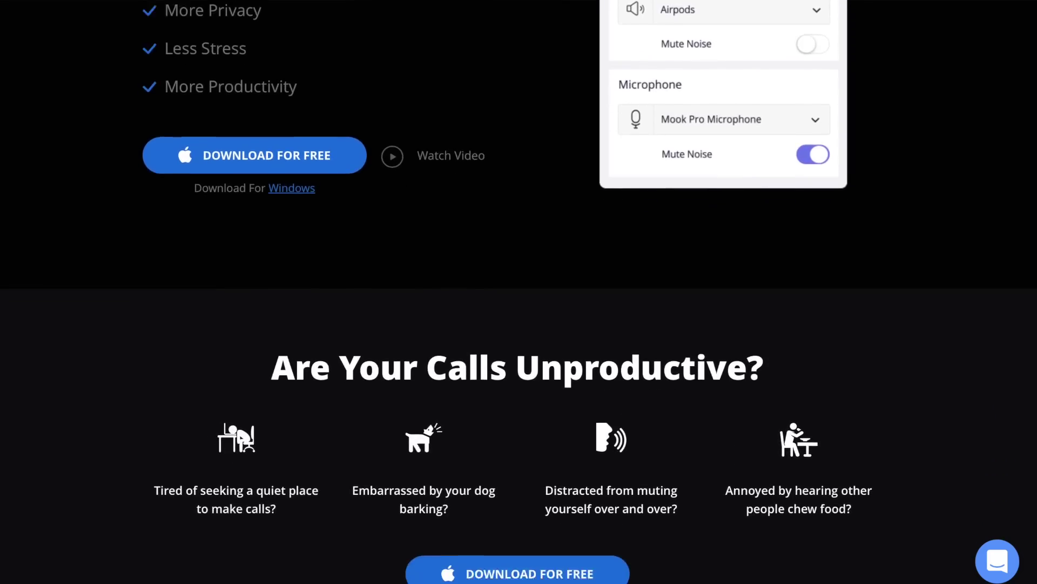
scroll(519, 291, "down", 1)
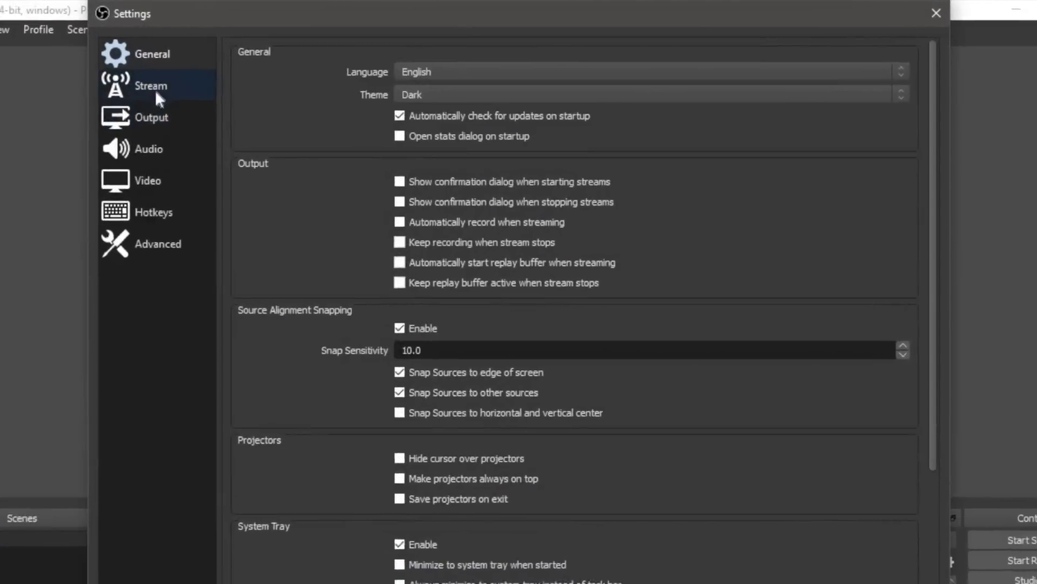
Browse the streaming service list and the output resolution options in OBS Settings
left_click(206, 75)
left_click(421, 72)
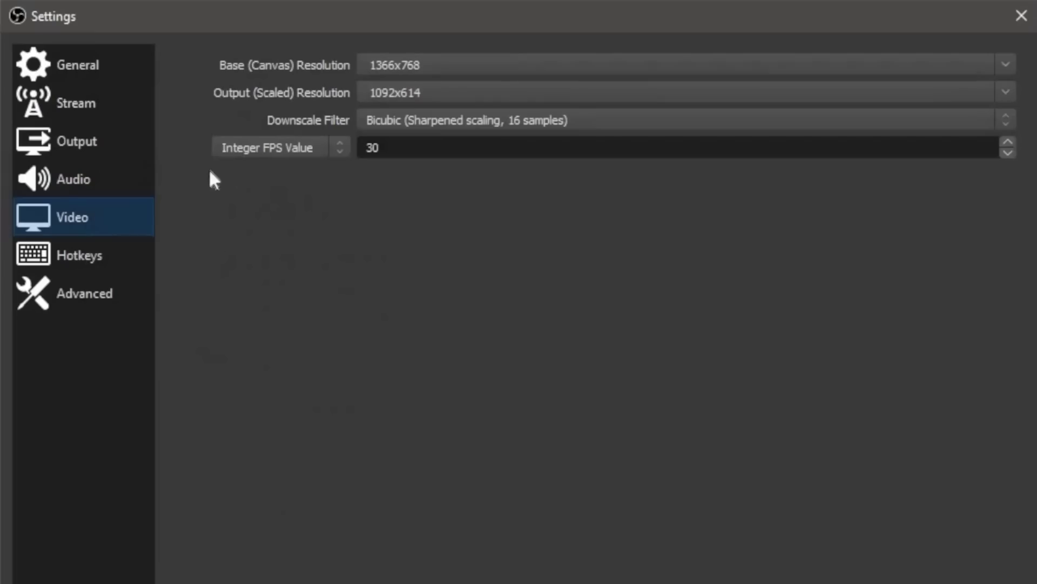
left_click(442, 98)
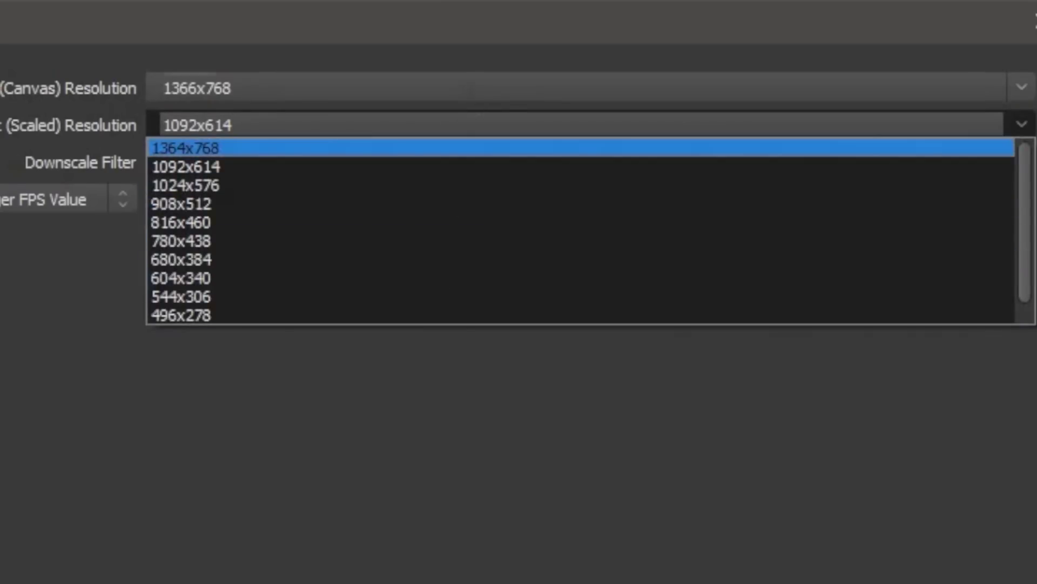
left_click(466, 89)
Set the base canvas resolution to 1920x1080, leaving output at 1092x614
left_click(1017, 85)
left_click(1017, 86)
left_click(1017, 86)
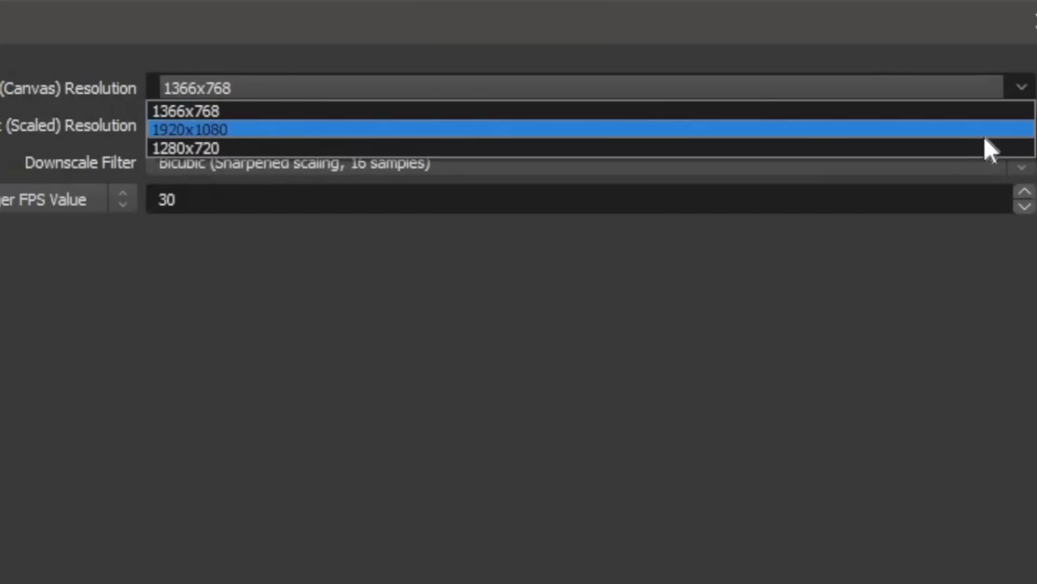
left_click(984, 134)
left_click(888, 94)
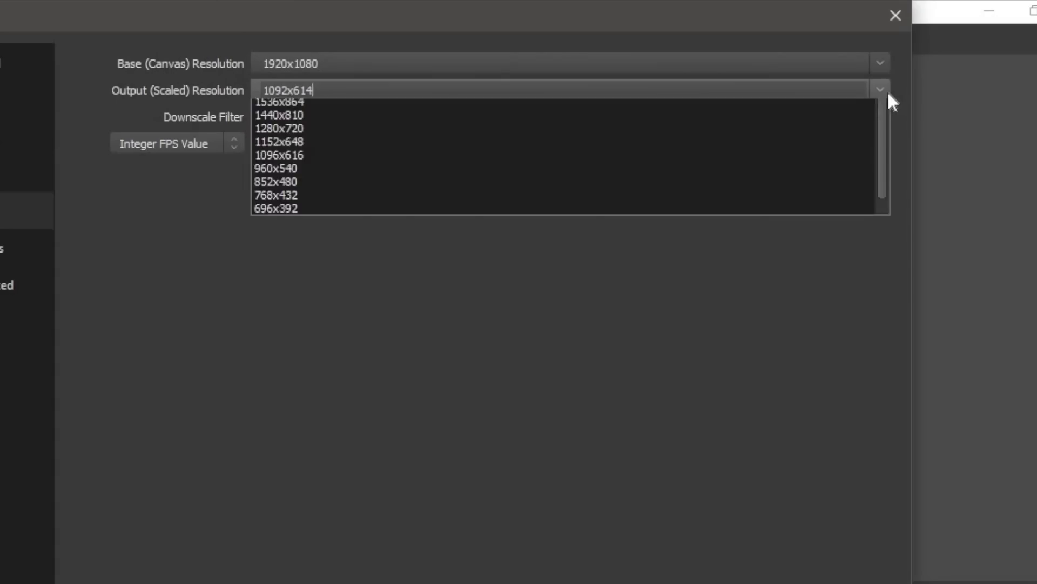
left_click(889, 93)
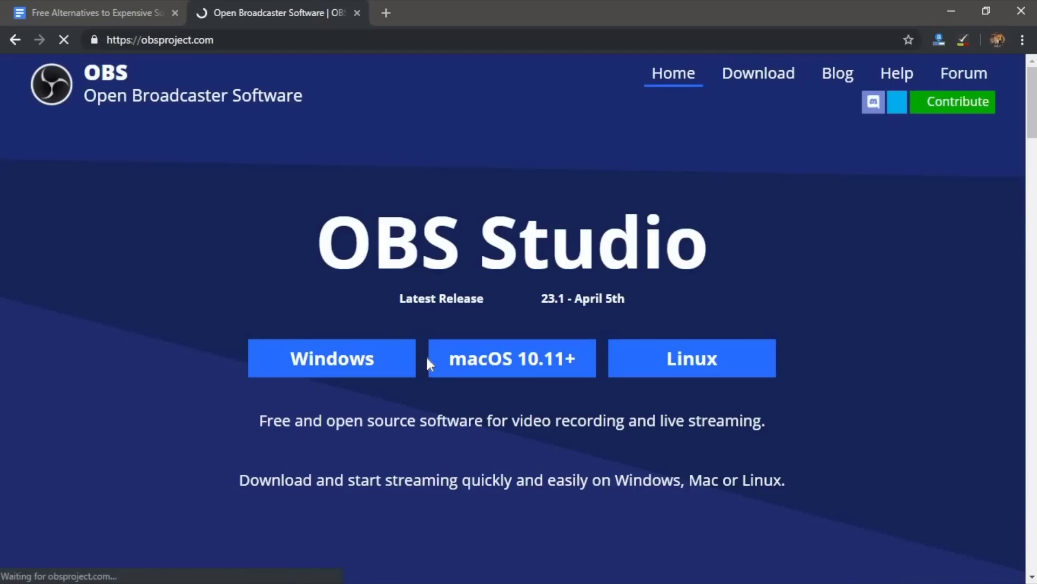
scroll(428, 361, "down", 15)
scroll(430, 363, "down", 8)
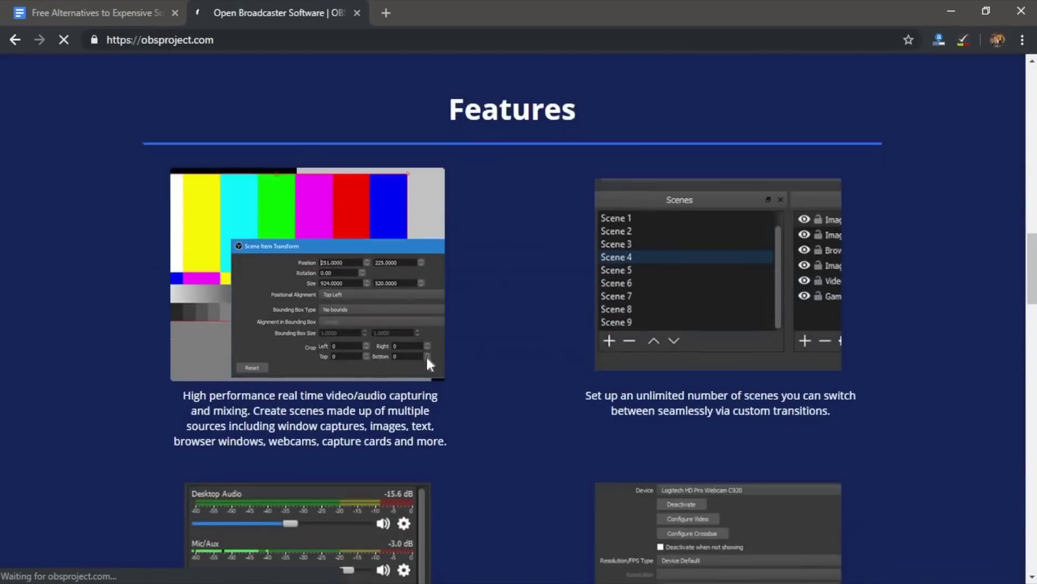
scroll(427, 359, "down", 20)
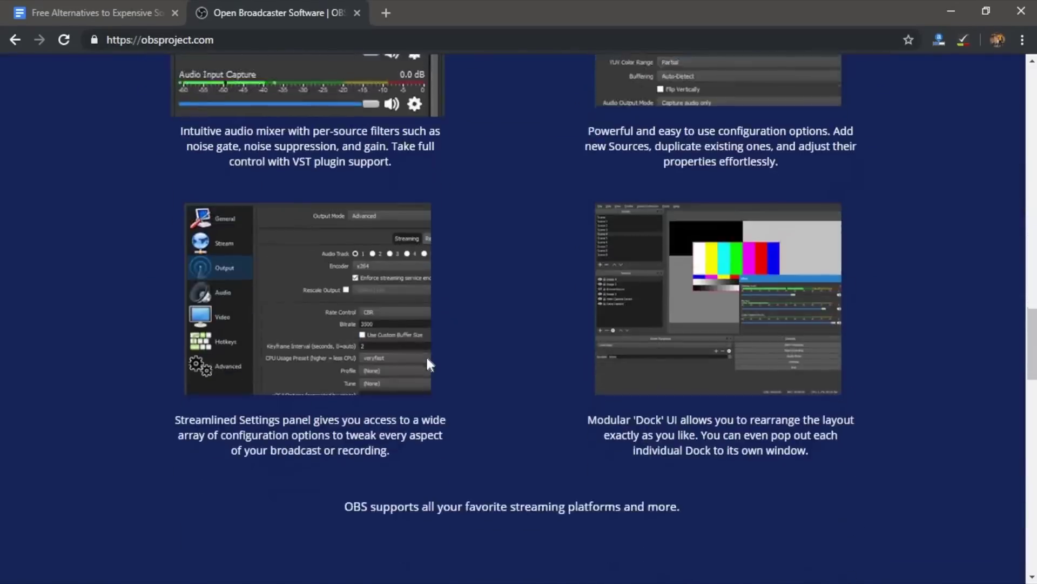
scroll(427, 359, "down", 15)
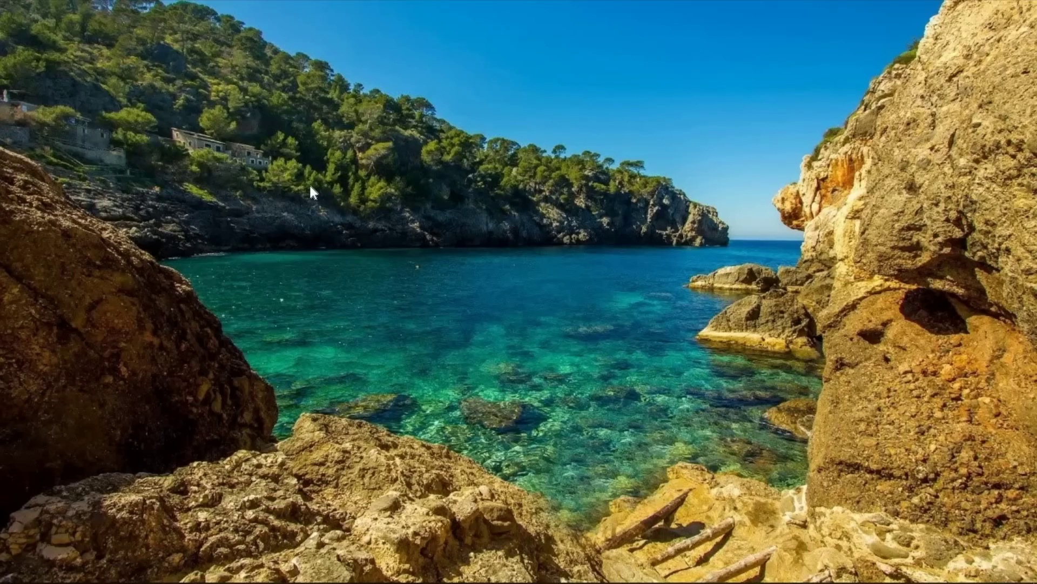
Expand the LibreOffice 6.2 folder in the Start menu app list to launch Calc
key("super")
scroll(141, 457, "down", 10)
scroll(142, 457, "down", 5)
left_click(217, 375)
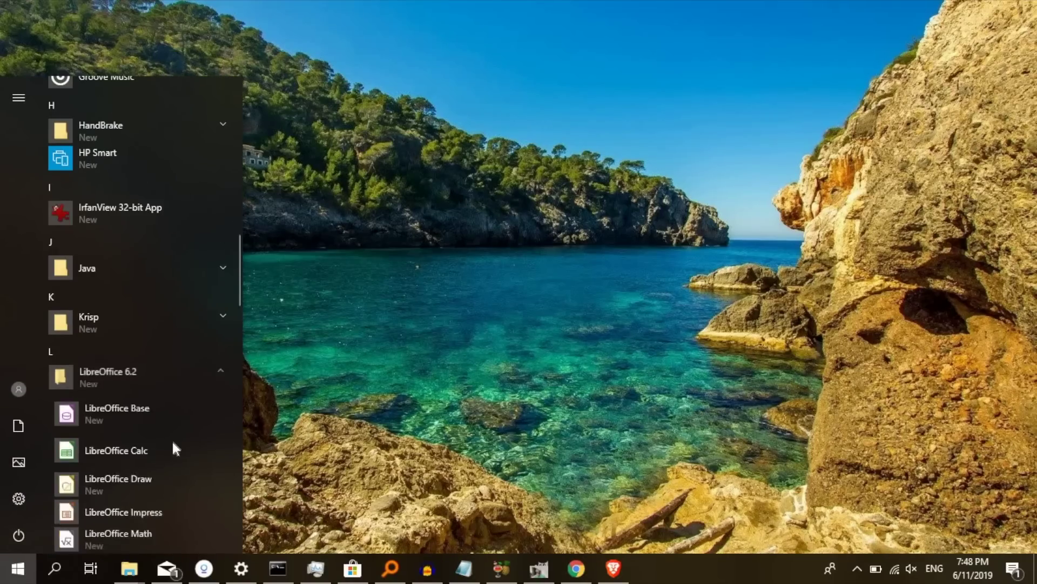
scroll(172, 438, "down", 4)
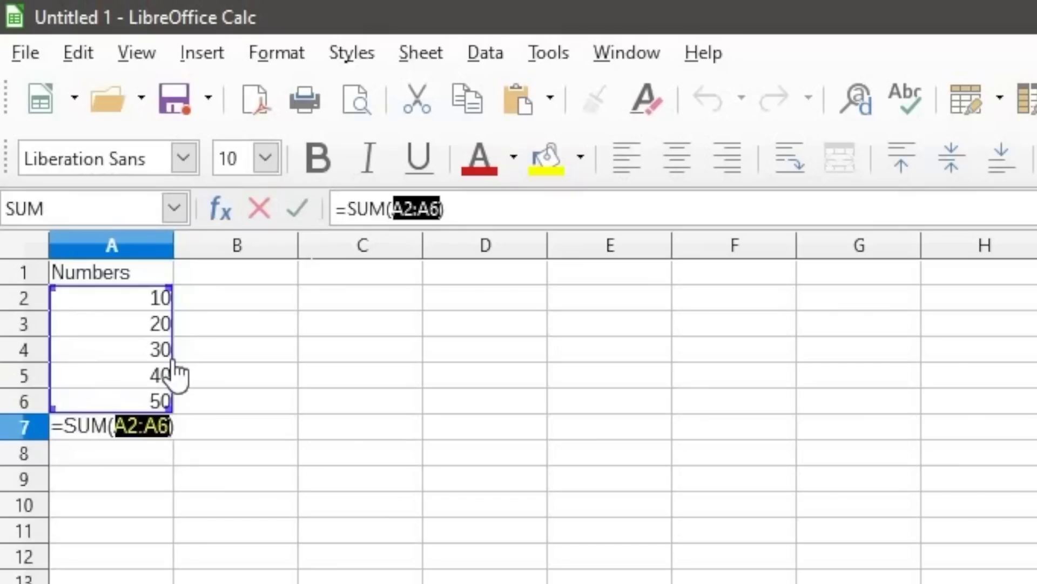
Enter =SUM(A2:A6) in A7 and confirm it totals 150
key("Return")
left_click(59, 213)
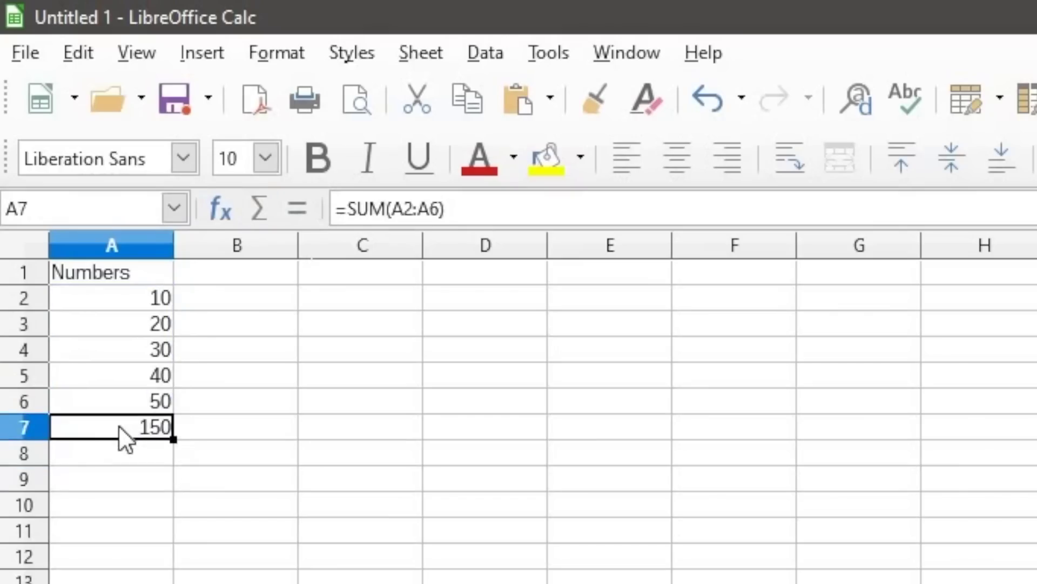
double_click(118, 425)
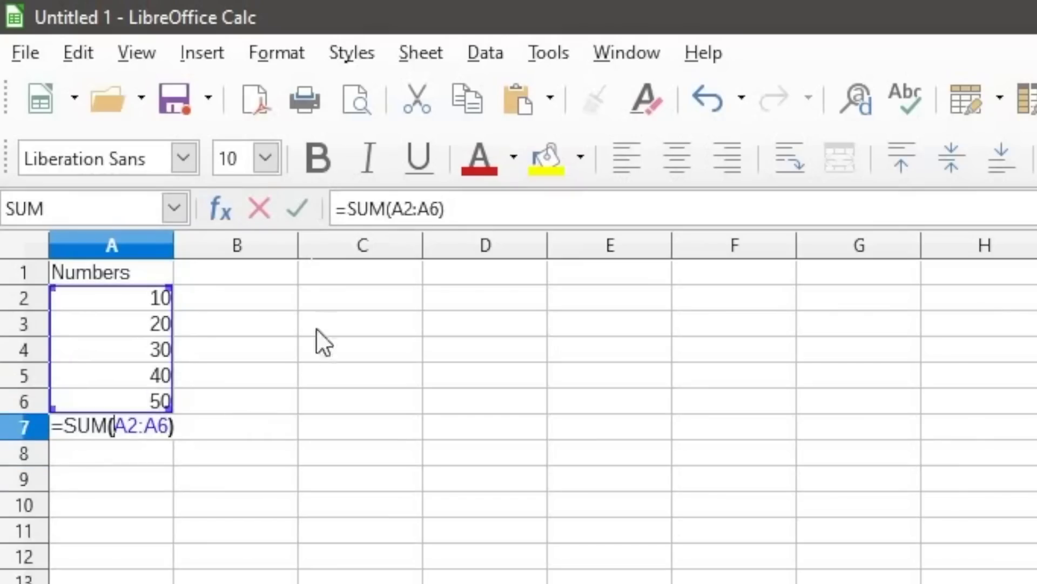
key("Return")
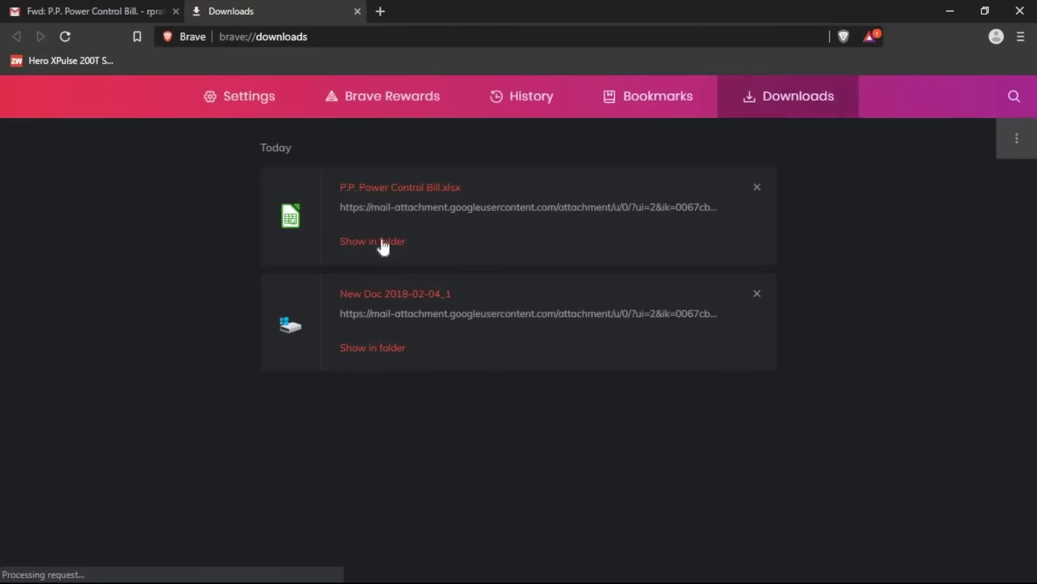
Open P.P. Power Control Bill.xlsx from Brave's Downloads page in LibreOffice Calc
left_click(411, 188)
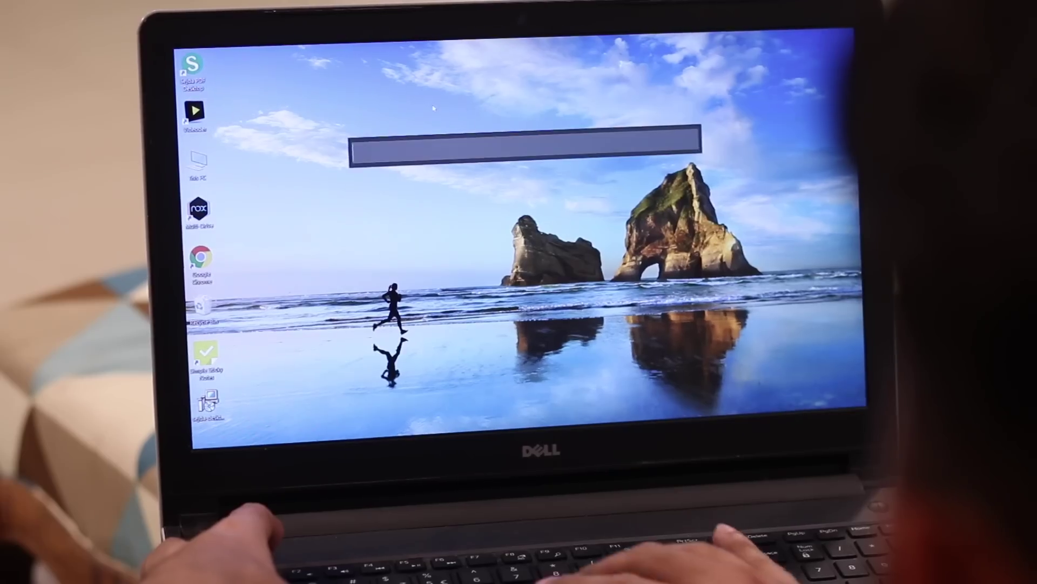
type("franz")
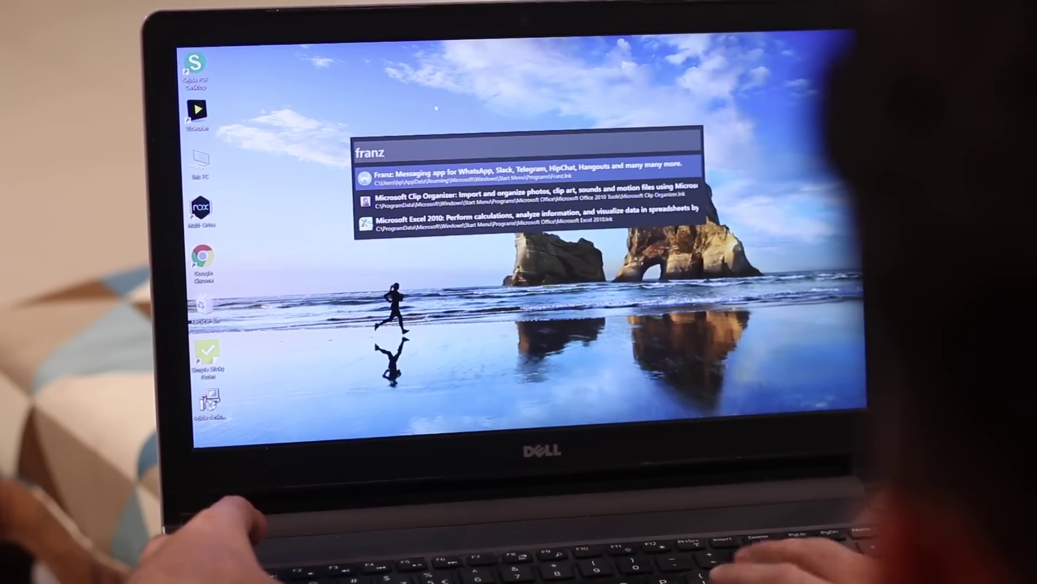
key("Return")
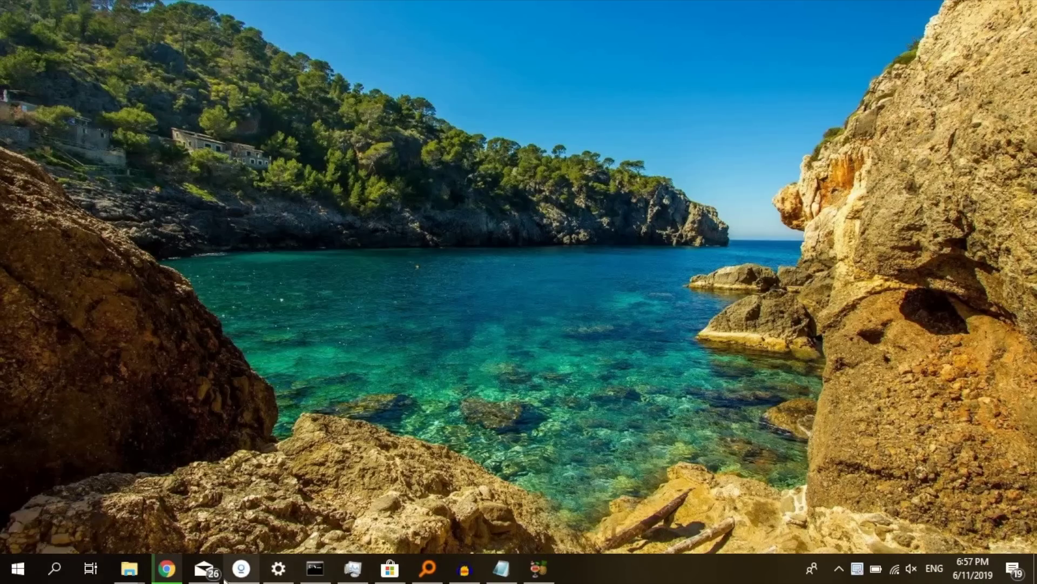
Launch Station from the taskbar and switch from Slack to the Trello board
left_click(241, 568)
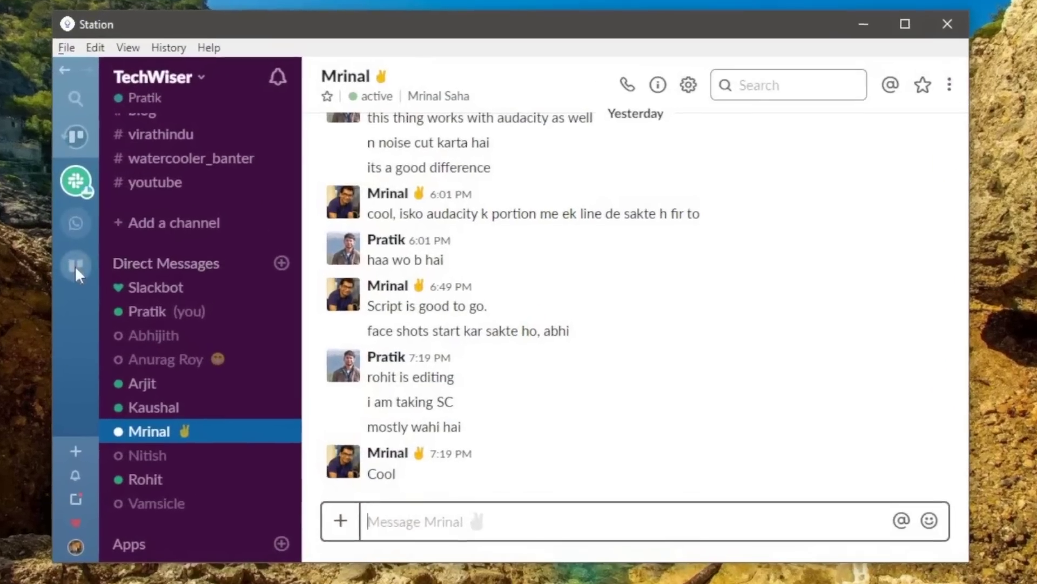
left_click(148, 251)
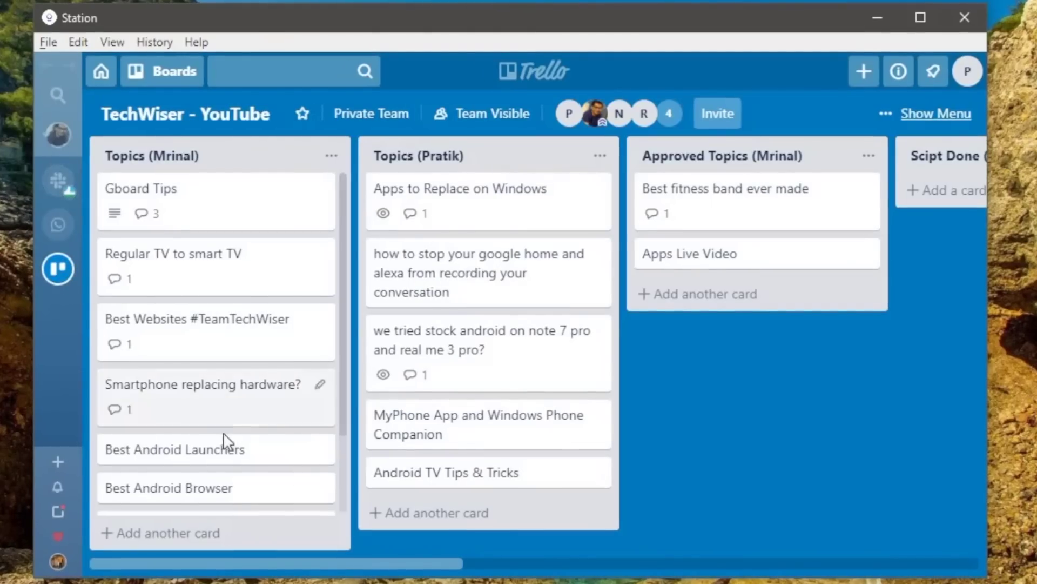
scroll(207, 430, "right", 10)
scroll(206, 429, "right", 8)
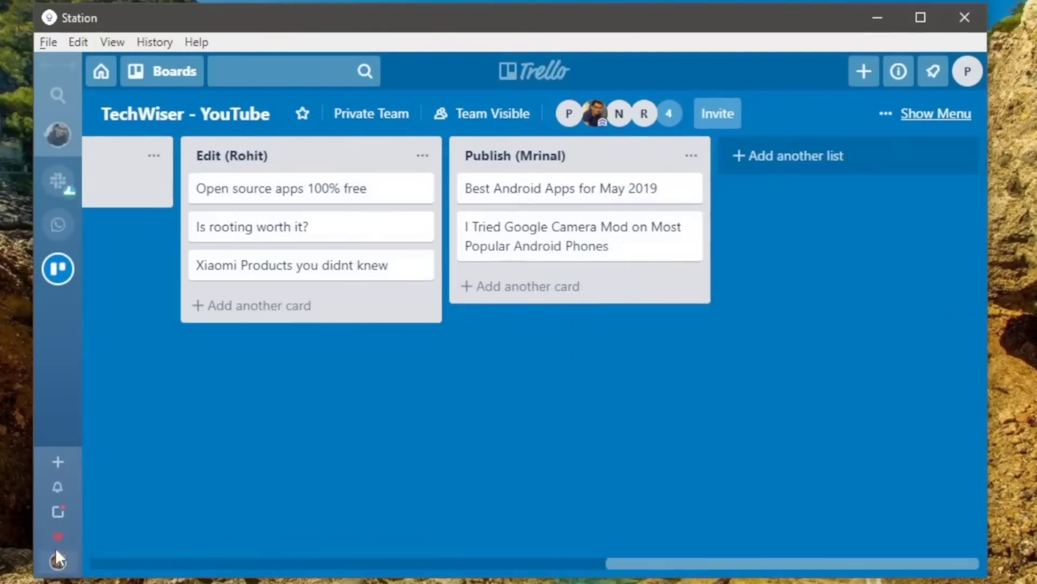
Open Station's App Store and scroll through the Accounting & Finance apps
left_click(57, 461)
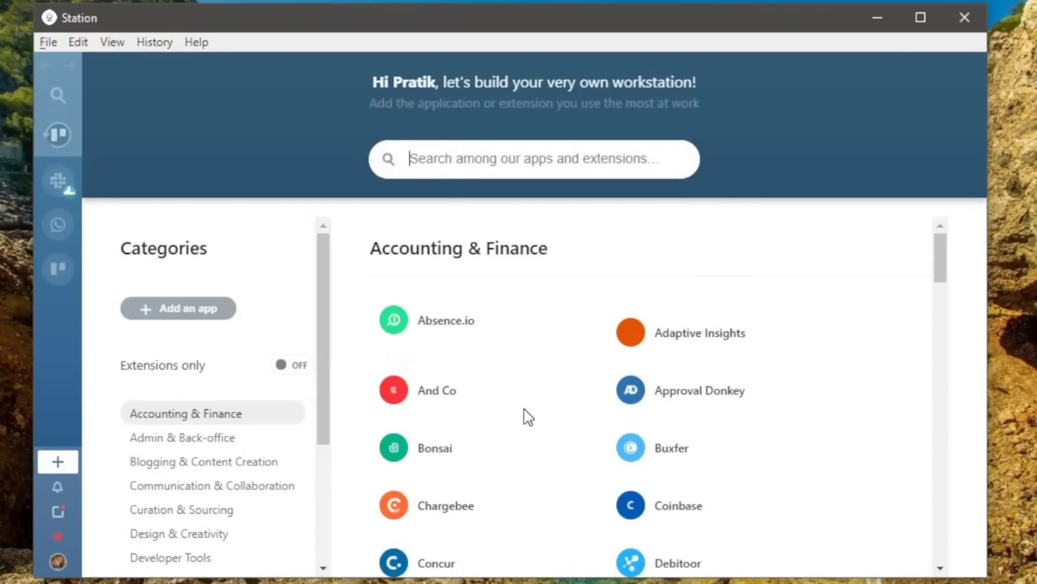
scroll(528, 417, "down", 5)
scroll(529, 418, "down", 20)
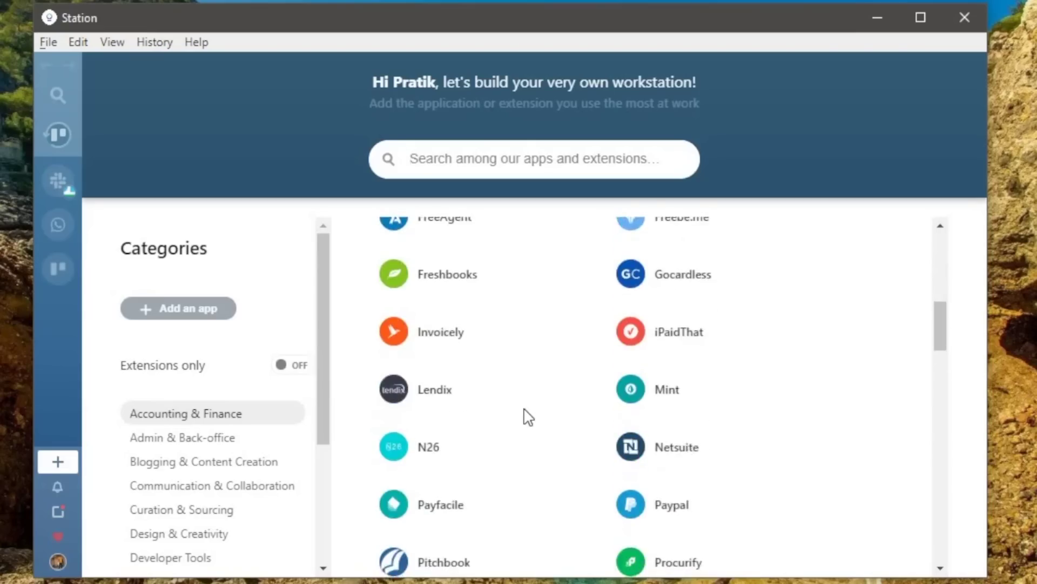
scroll(528, 417, "down", 5)
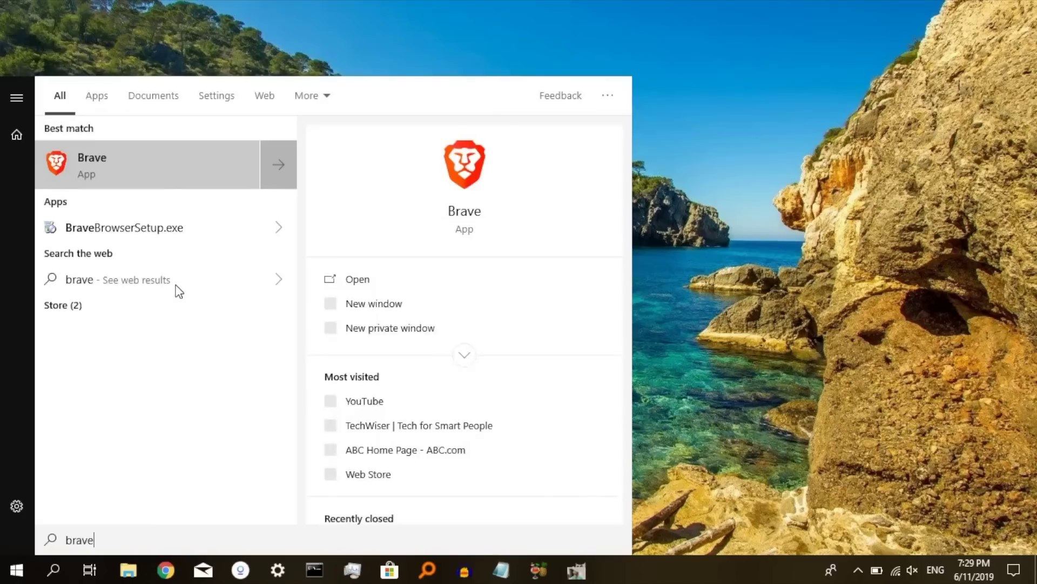
Launch Brave maximized and load chrome://extensions
key("Return")
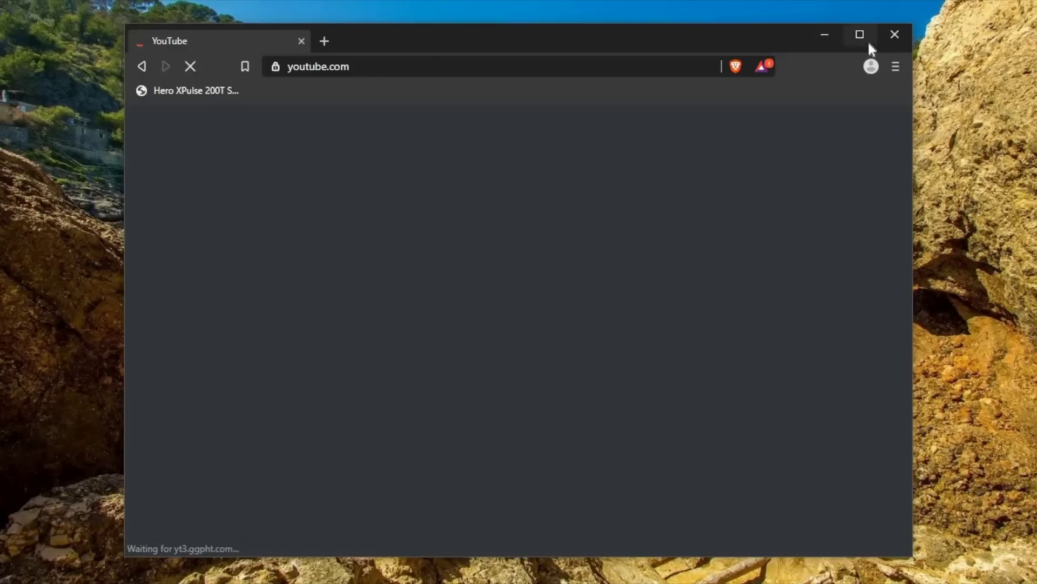
left_click(868, 40)
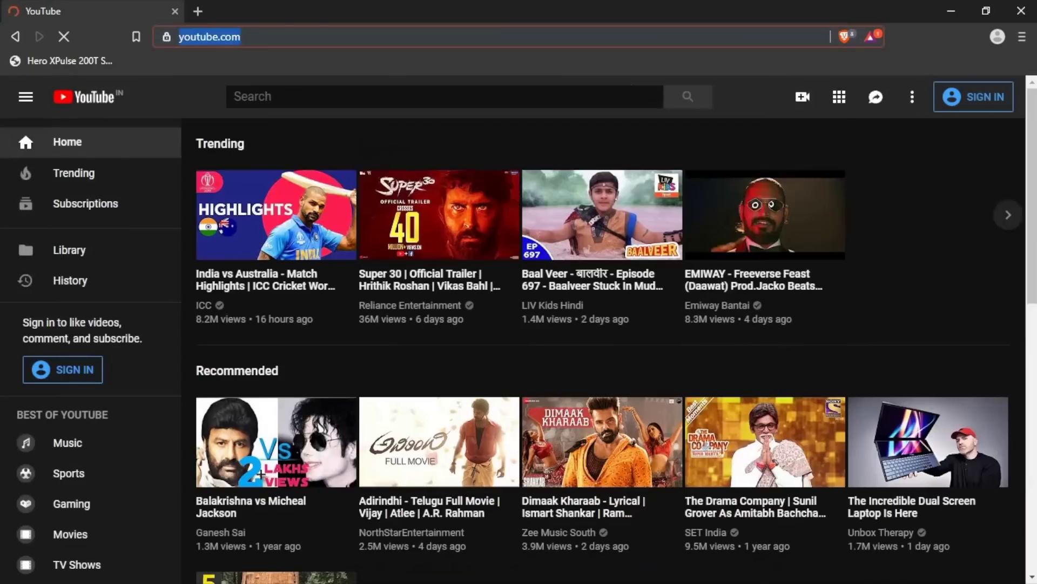
type("brave://")
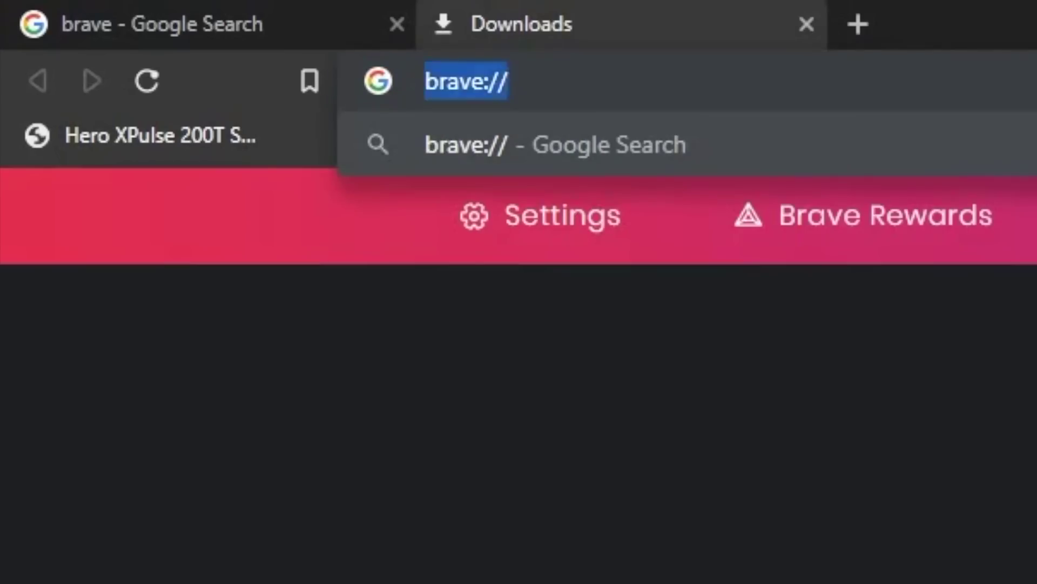
type("chrome://extensions")
key("Return")
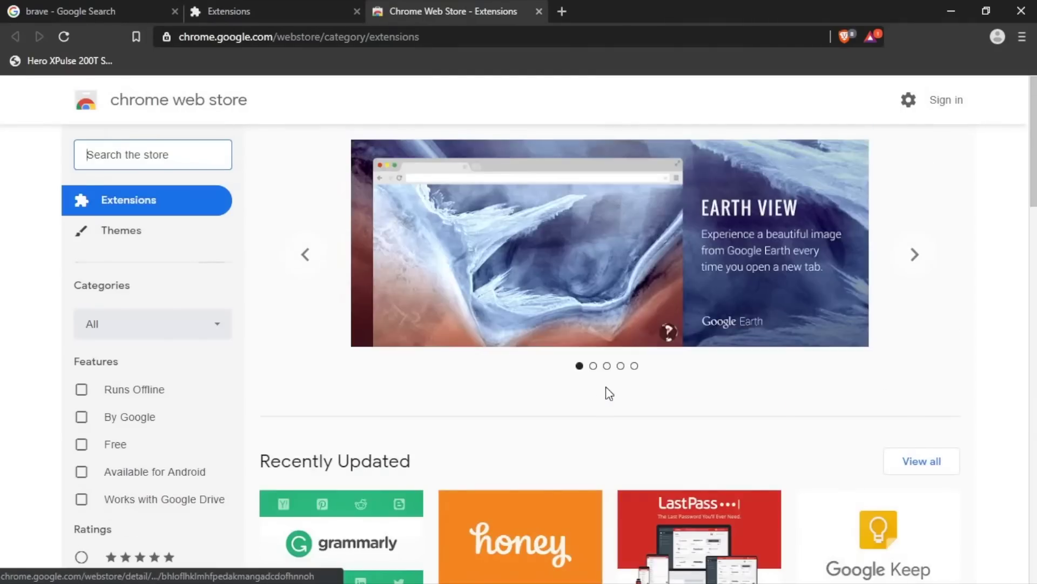
scroll(605, 387, "down", 7)
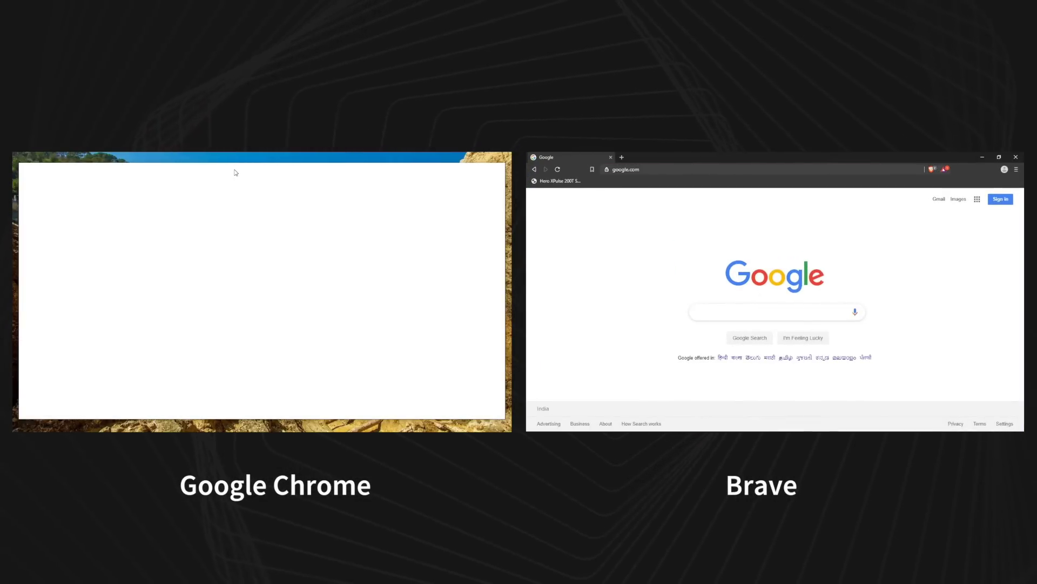
Load mercedes-benz.com in Brave
type("mercedes-benz.com")
key("Return")
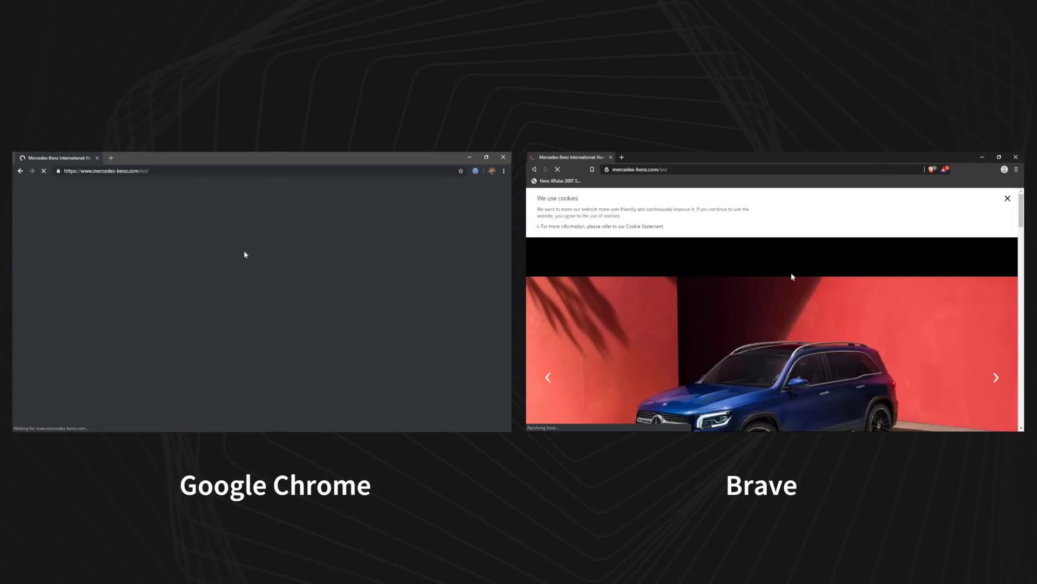
scroll(792, 277, "down", 5)
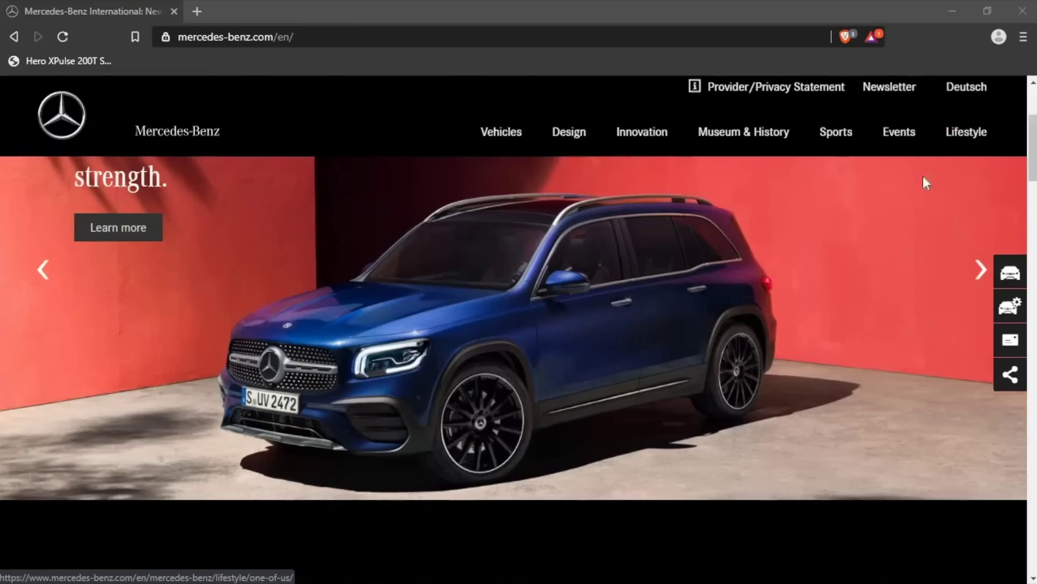
Turn on Bookmarks syncing in Brave's Sync settings, then open IMG_7822 in Photos
left_click(1023, 37)
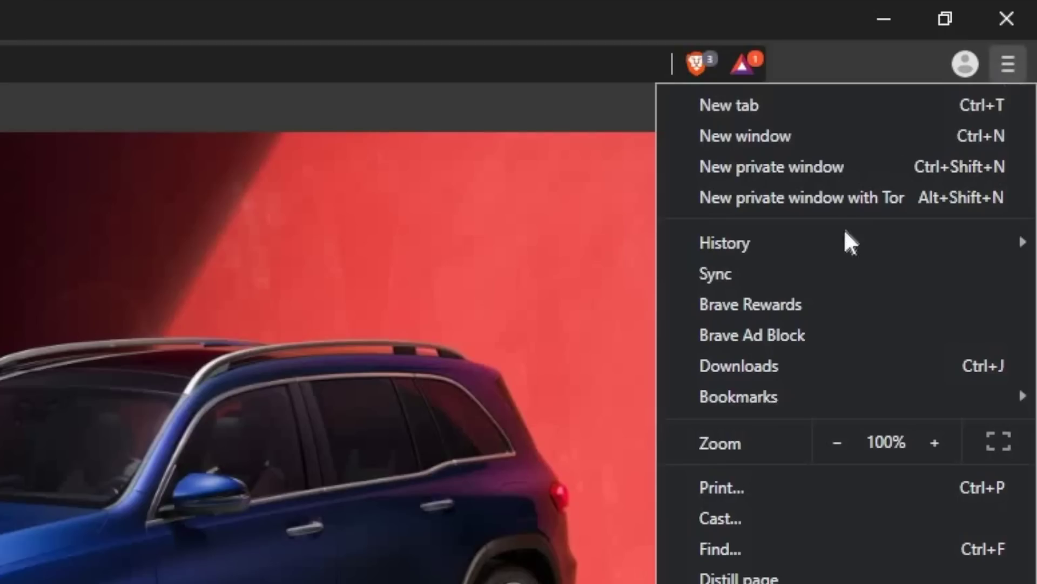
left_click(825, 273)
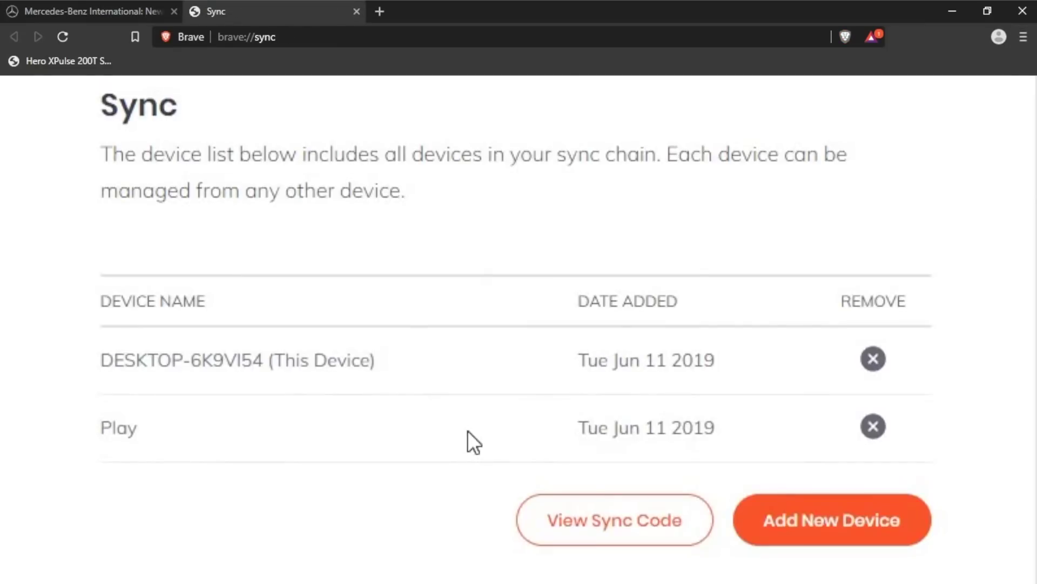
scroll(468, 432, "down", 6)
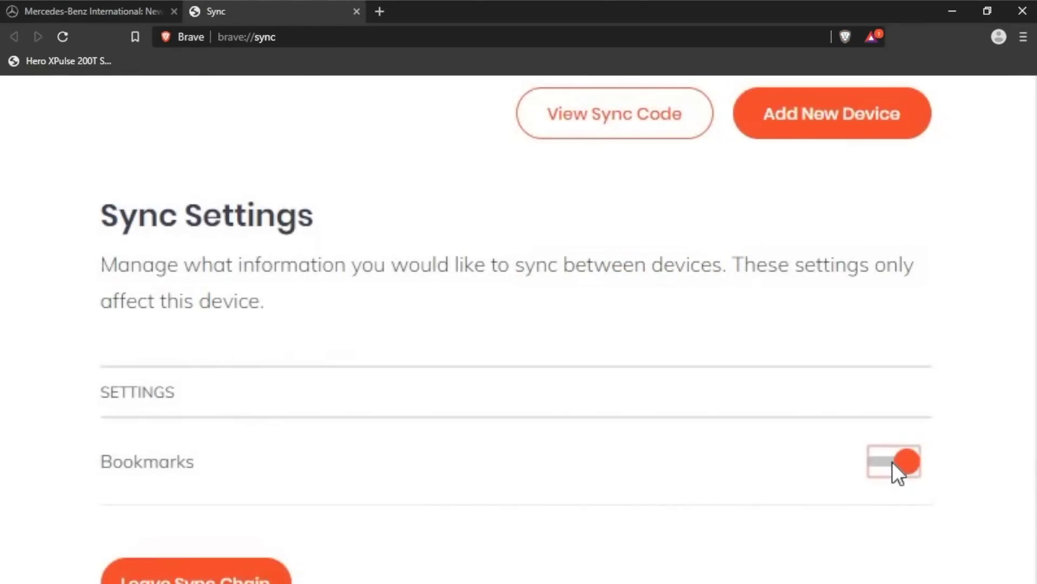
left_click(907, 461)
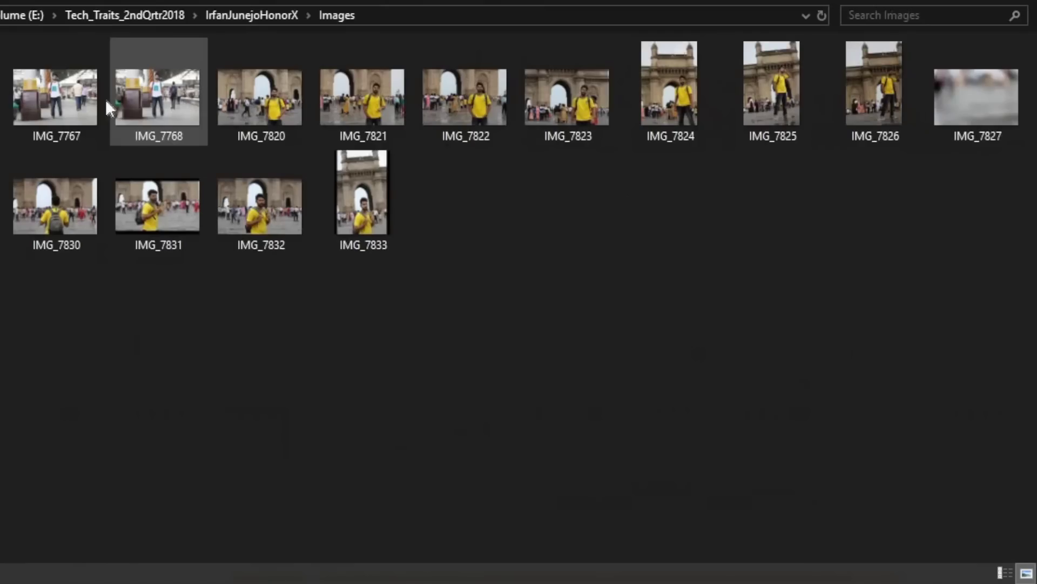
left_click(455, 138)
double_click(455, 139)
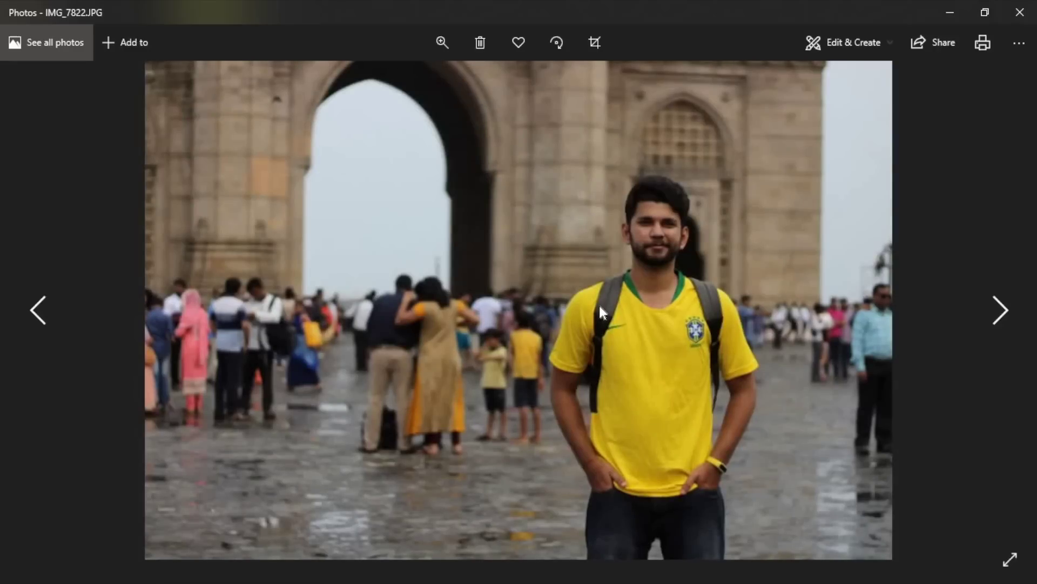
Close IMG_7822, play MVI_7778 from IrfanJunejoHonorX, then select panorama IMG_20180626_160920
left_click(1020, 12)
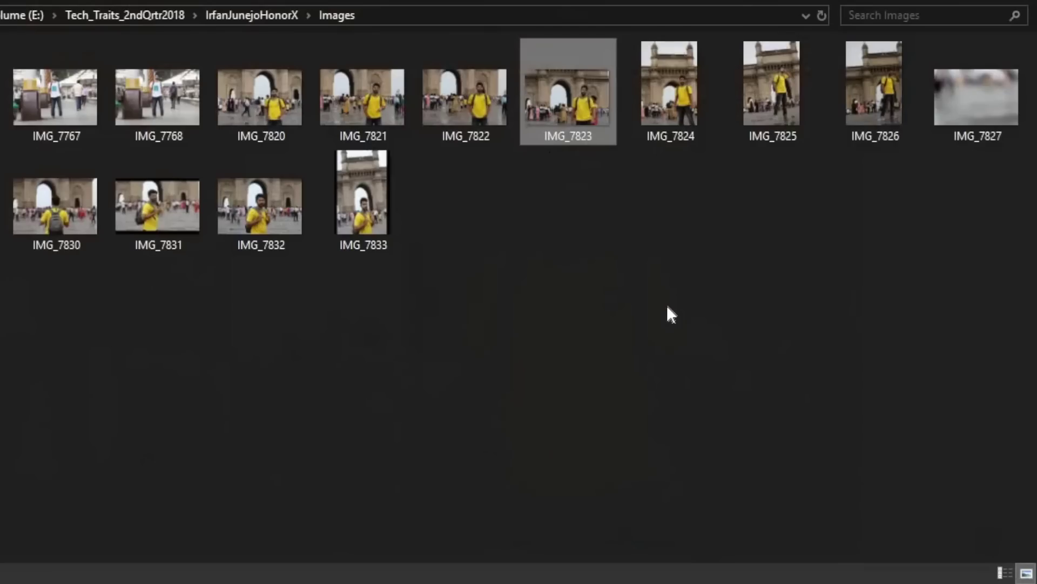
key("BackSpace")
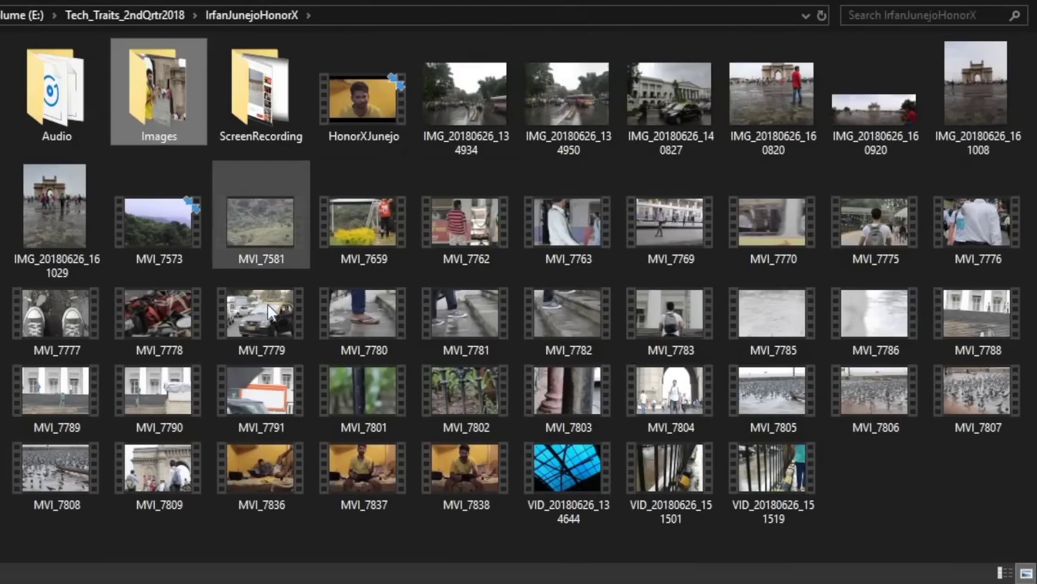
left_click(176, 338)
double_click(175, 338)
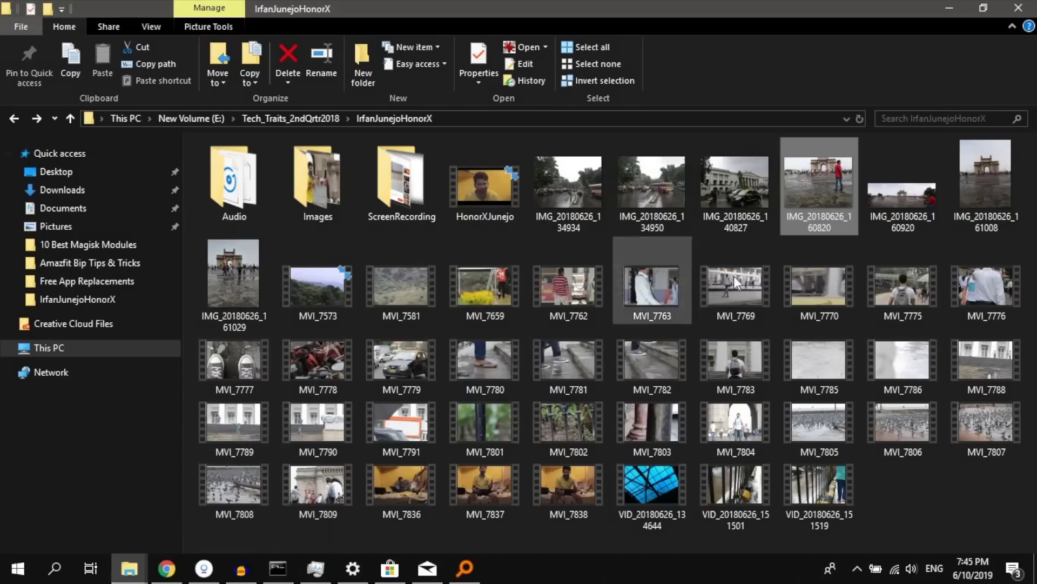
left_click(907, 202)
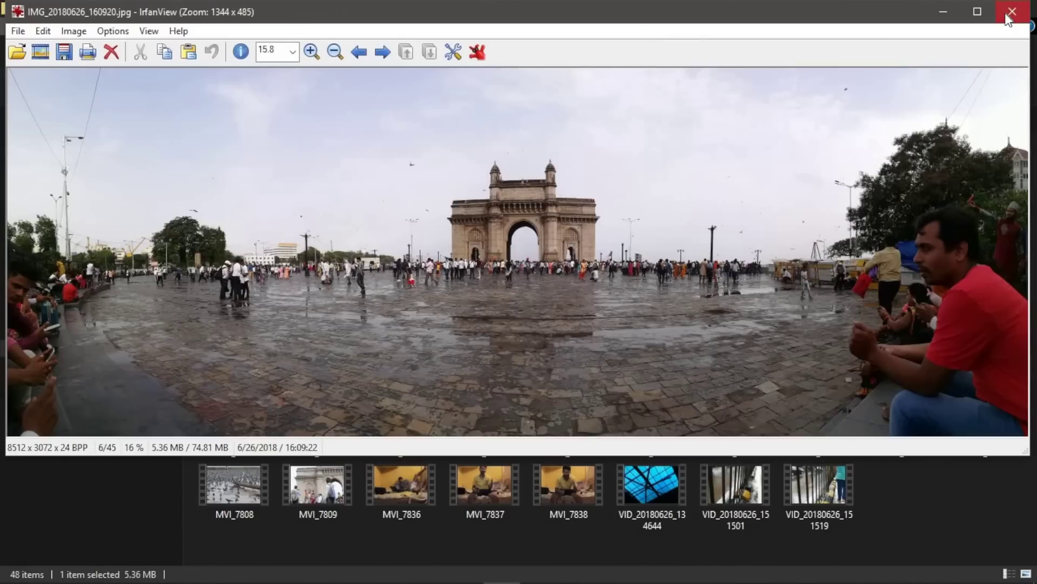
Close the panorama, view IMG_20180626_161008, then open IMG_20180626_160820 in IrfanView
left_click(1012, 11)
double_click(985, 157)
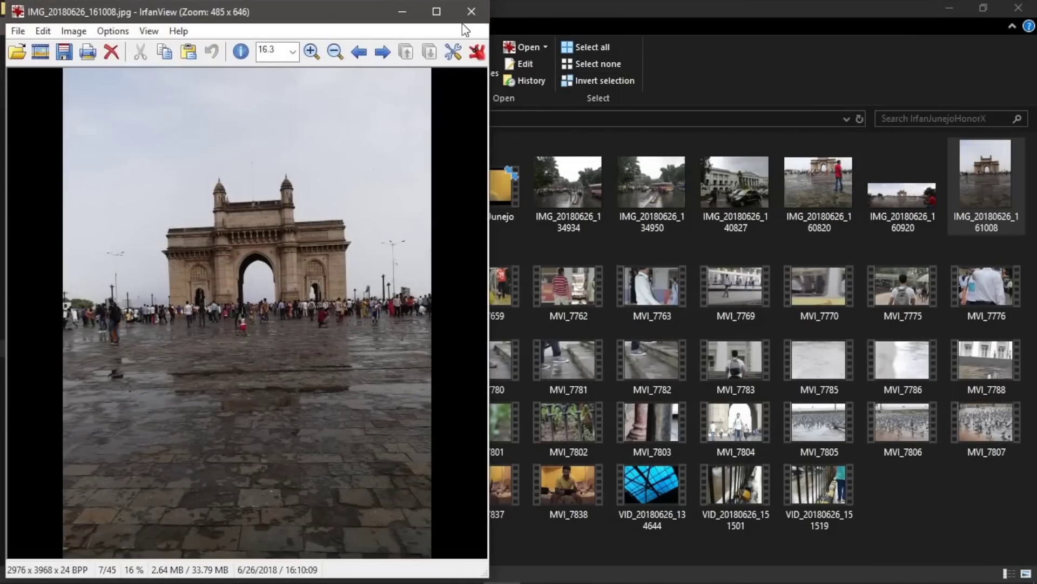
left_click(463, 21)
double_click(848, 206)
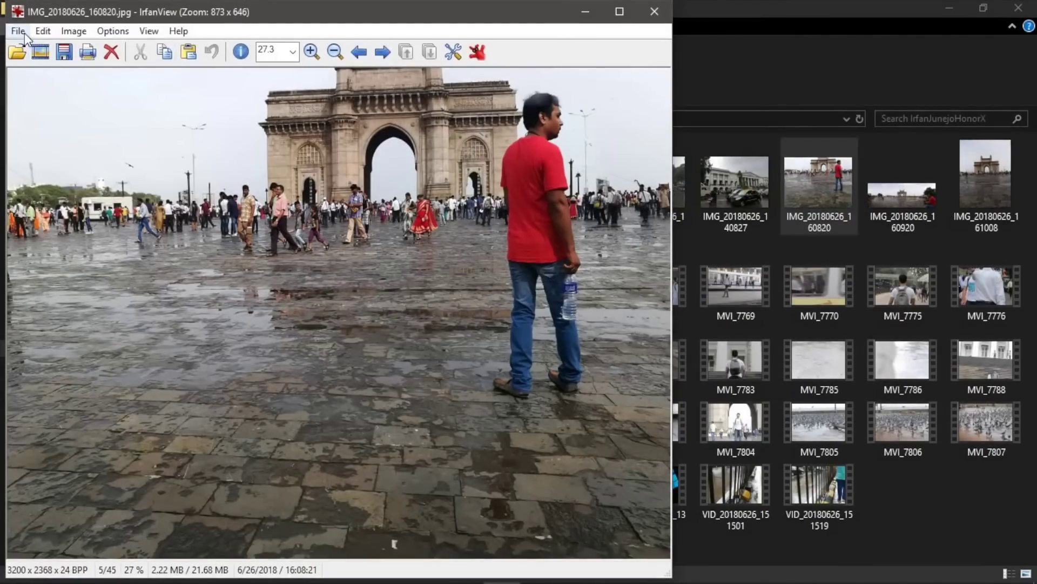
Draw a 16:9, 320×180 custom crop selection on the photo
left_click(42, 31)
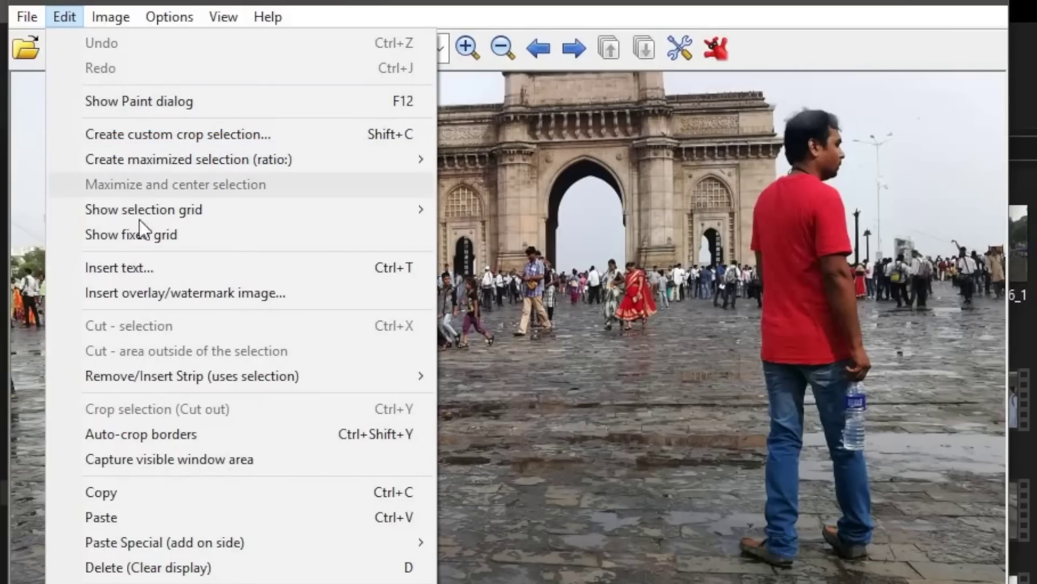
left_click(147, 131)
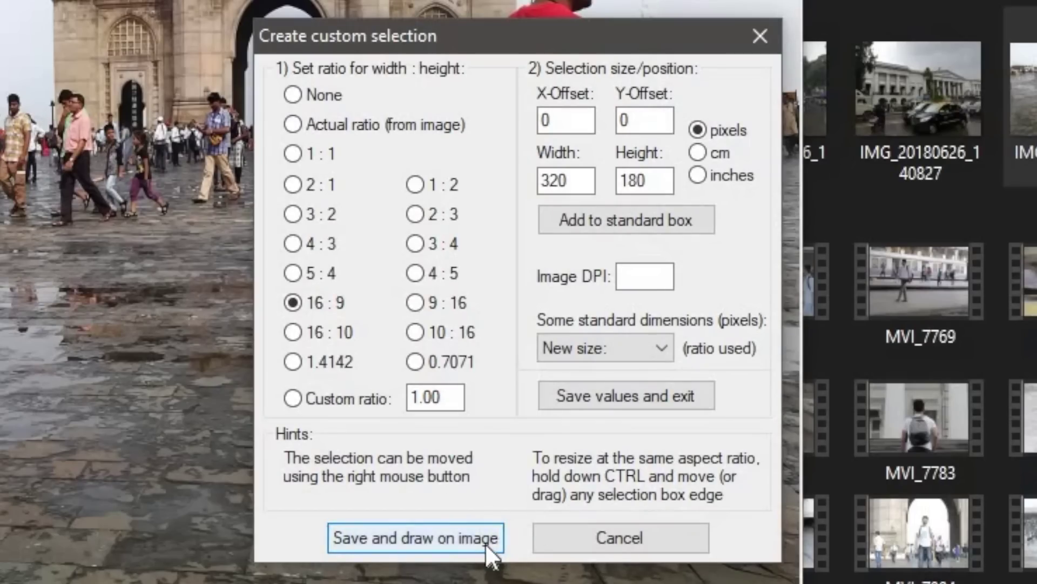
left_click(485, 543)
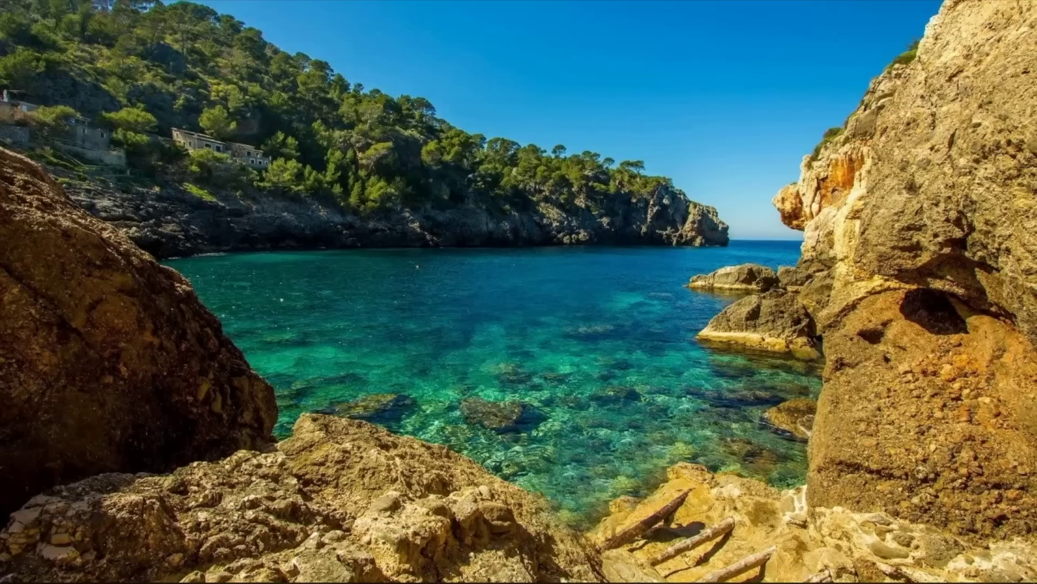
In the Wox launcher, search '# *.jpg' for JPG files, then convert '123 inr'
key("alt+space")
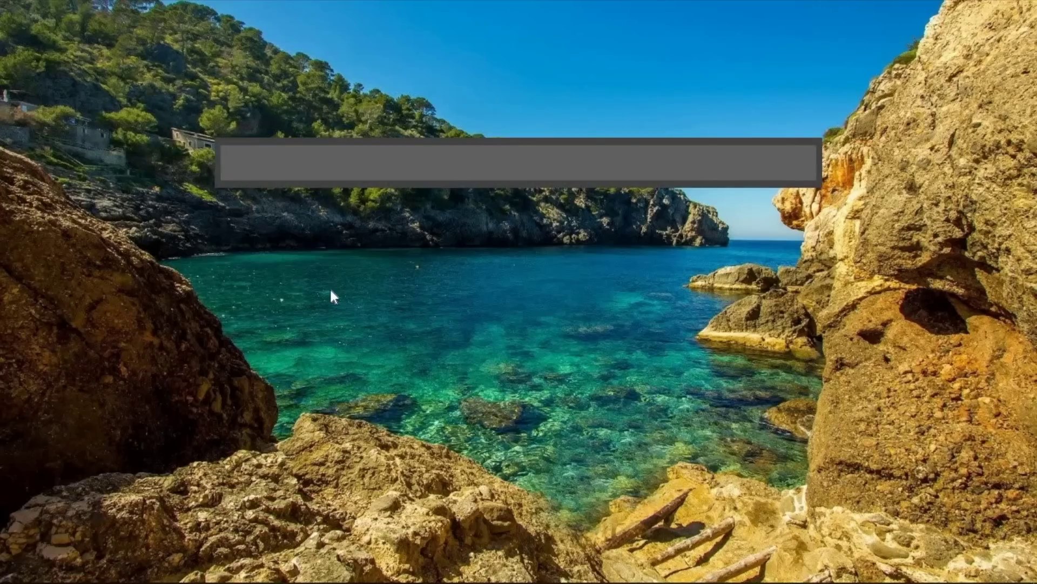
type("# *.jpg")
key("ctrl+a")
type("123 inr")
key("ctrl+a")
Open Wox Settings via the 'setting' query and scroll the Plugin list
type("setting")
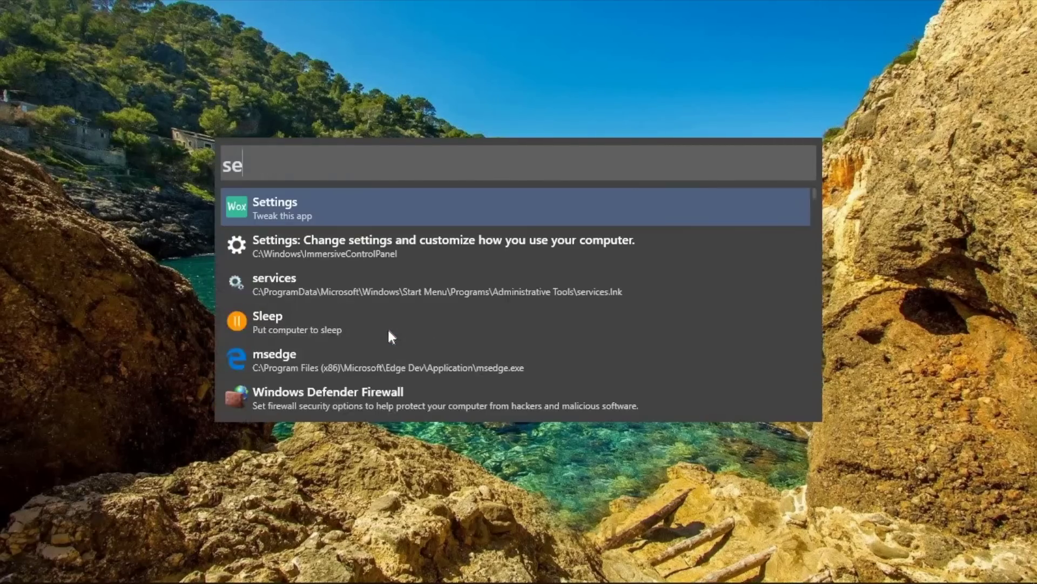
key("Return")
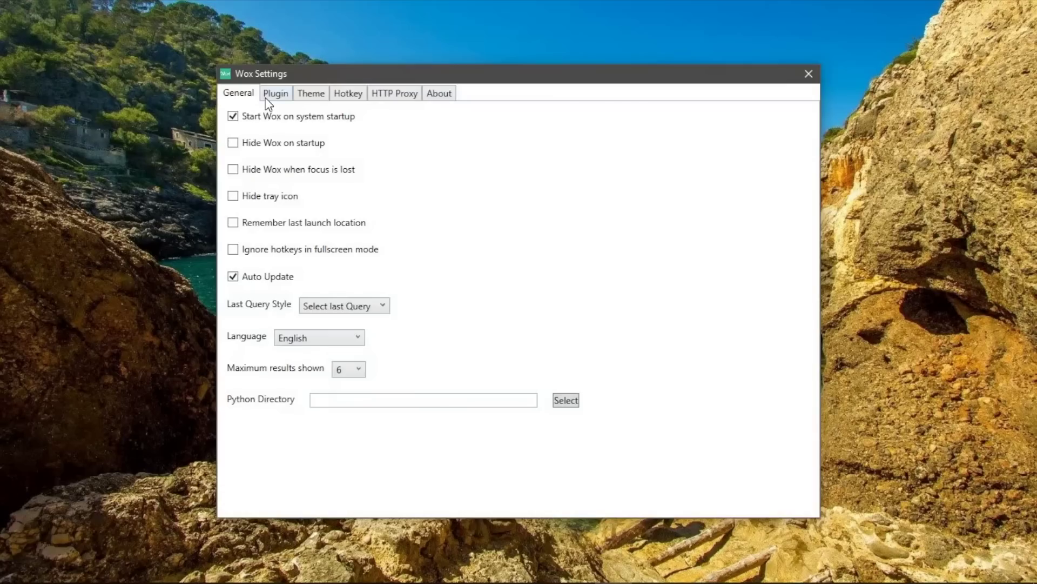
left_click(275, 93)
scroll(304, 361, "down", 3)
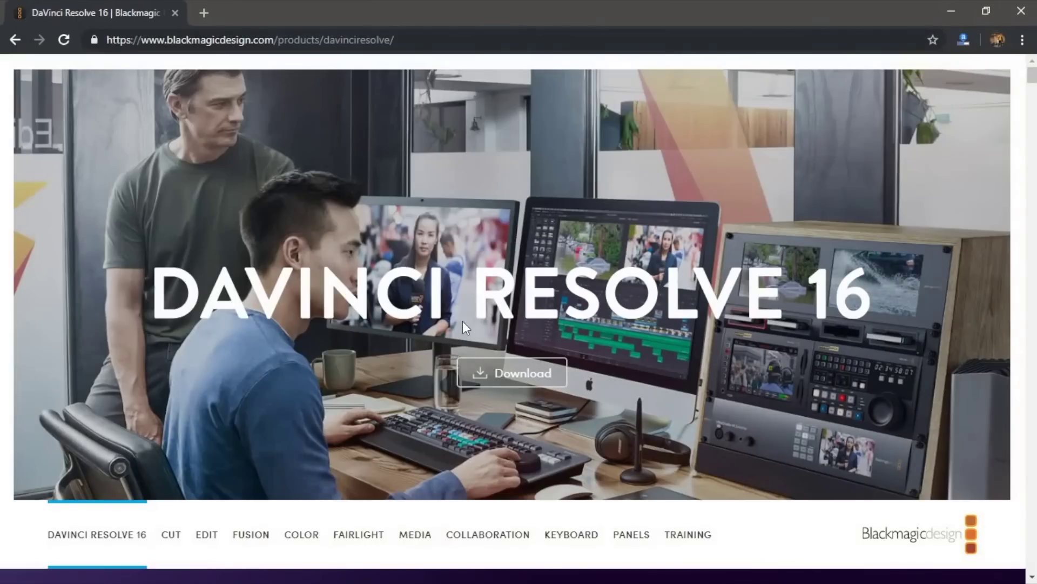
Open the DaVinci Resolve 16 Public Beta download dialog and scroll its Mac, Windows and Linux options
scroll(462, 321, "down", 3)
scroll(560, 196, "up", 1)
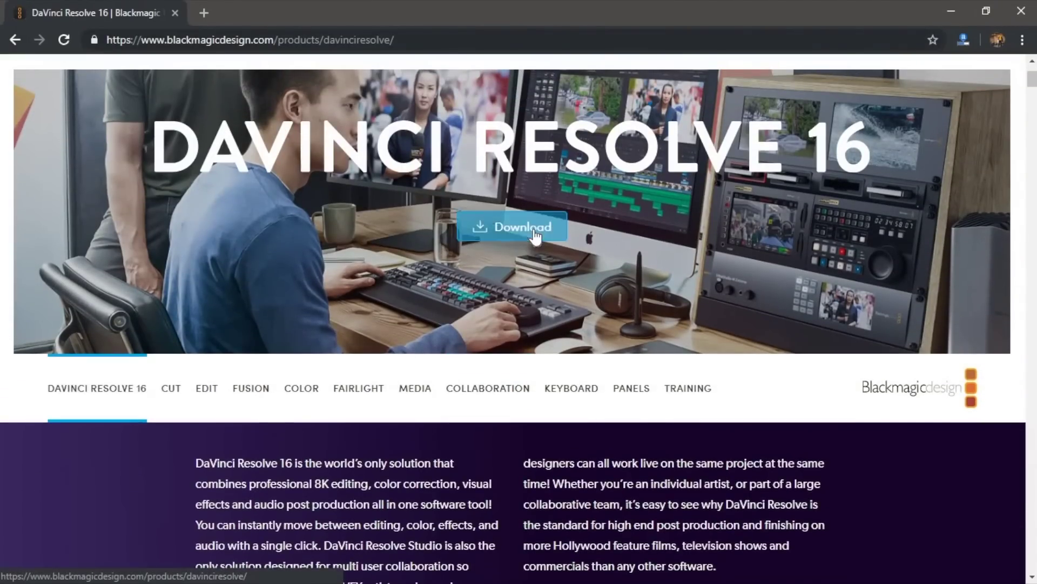
left_click(512, 226)
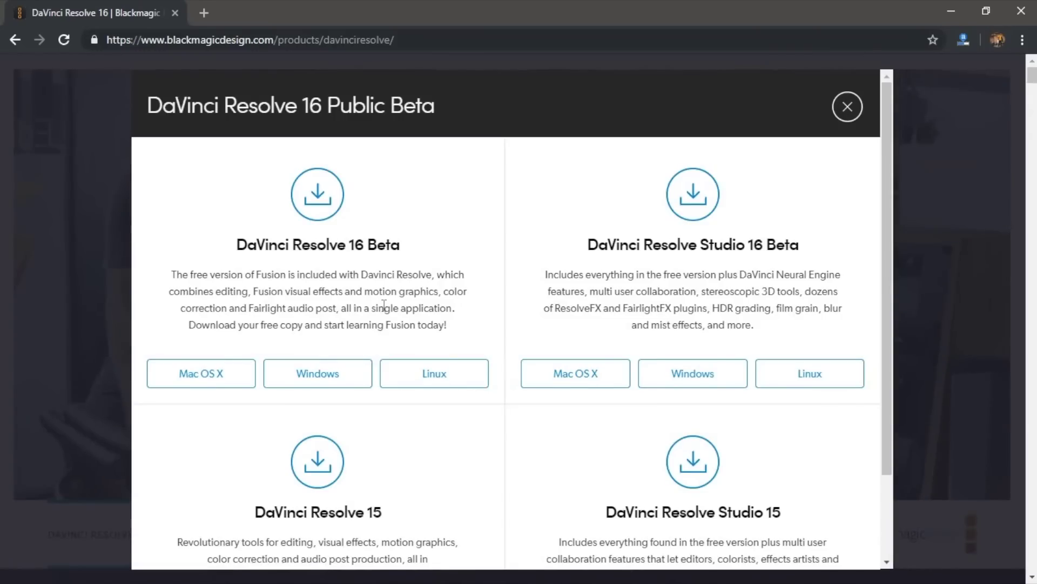
scroll(383, 307, "down", 2)
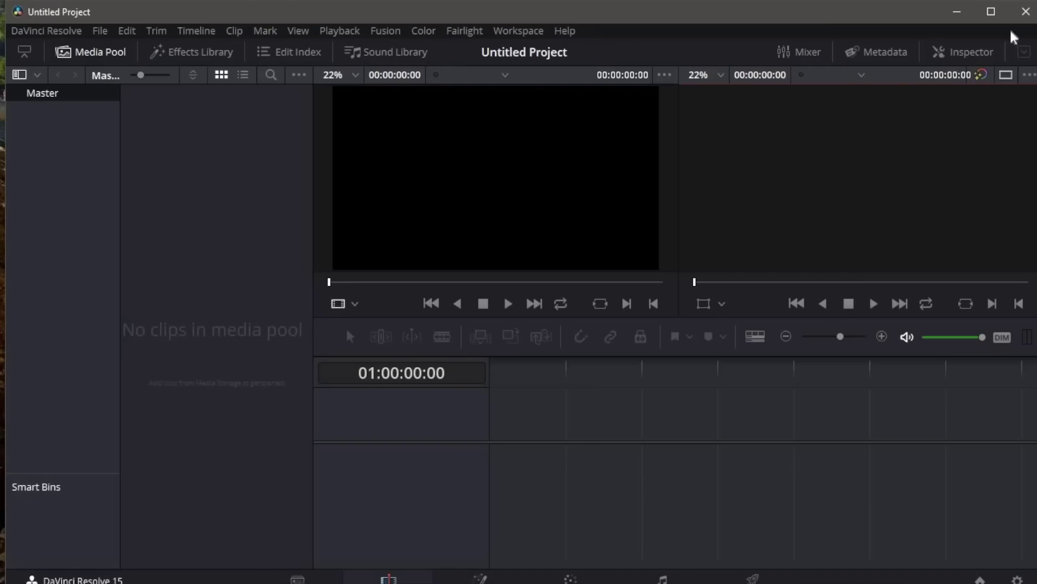
Maximize the DaVinci Resolve Untitled Project window so it fills the whole screen
left_click(999, 20)
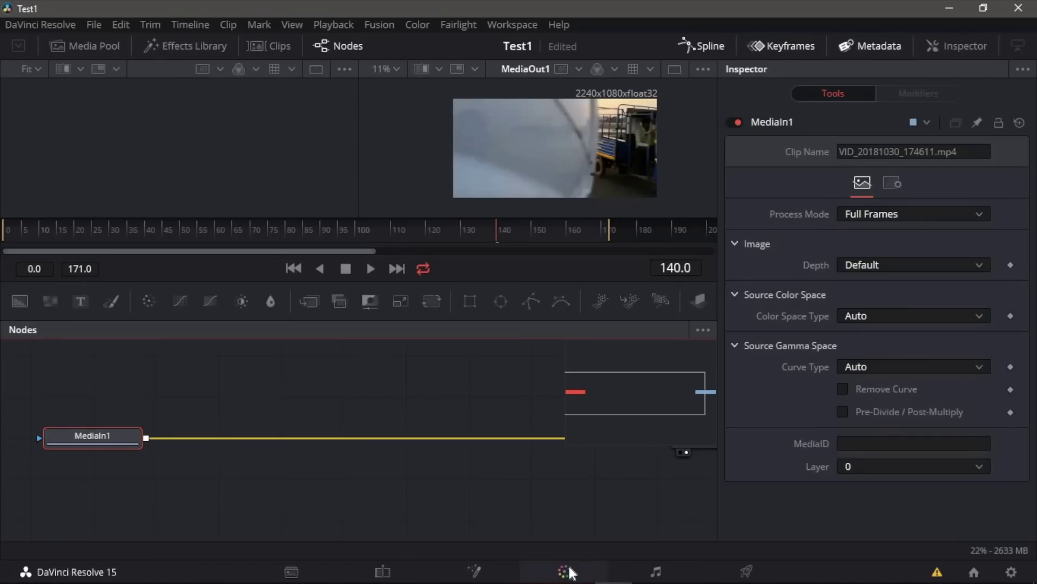
On the Color page, set the scope display to RGB Parade
left_click(565, 571)
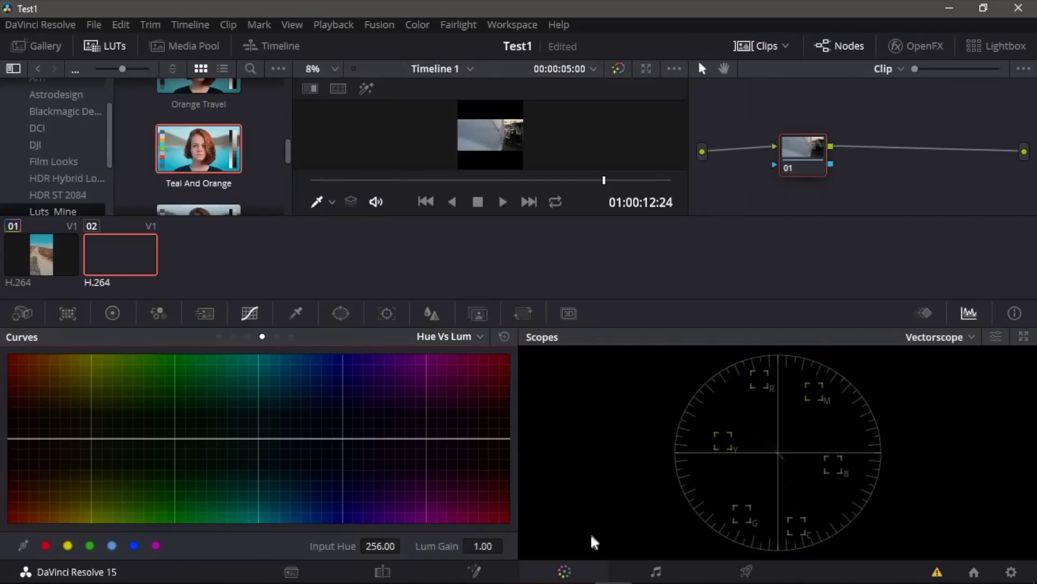
left_click(957, 349)
left_click(943, 362)
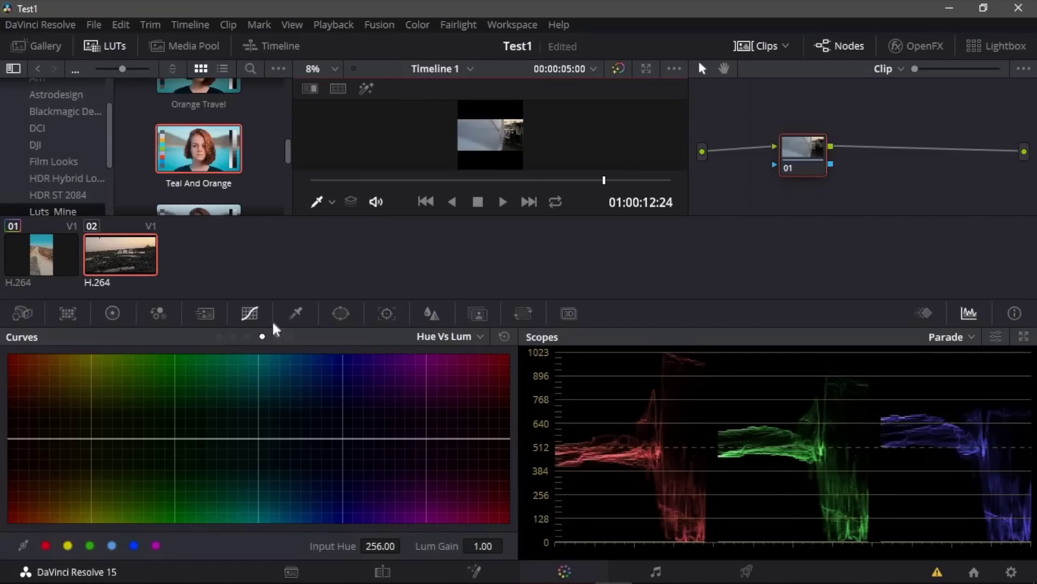
Brighten the clip by bending the custom luminance curve upward
left_click(219, 336)
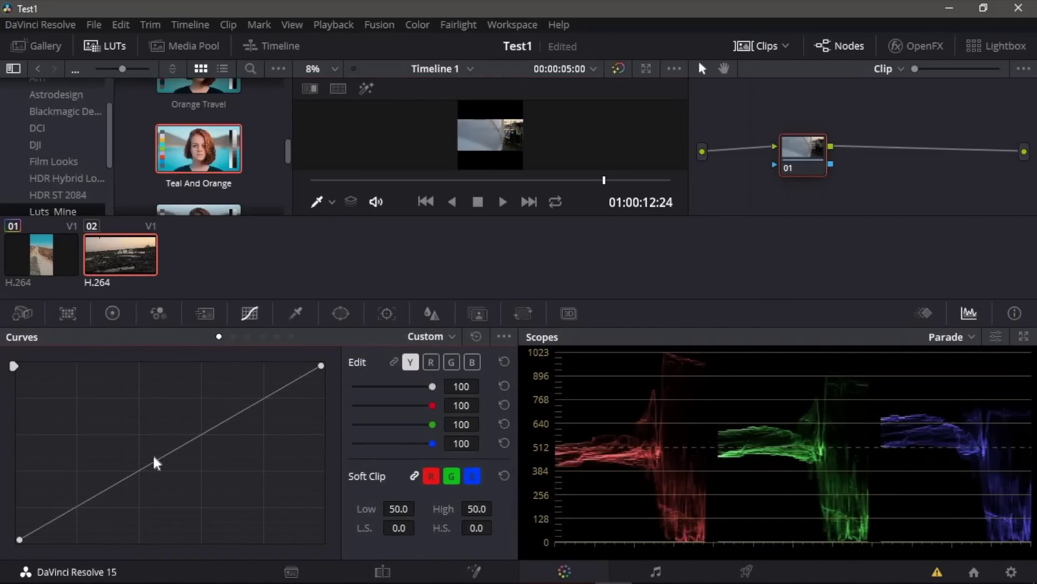
left_click_drag(160, 465, 155, 438)
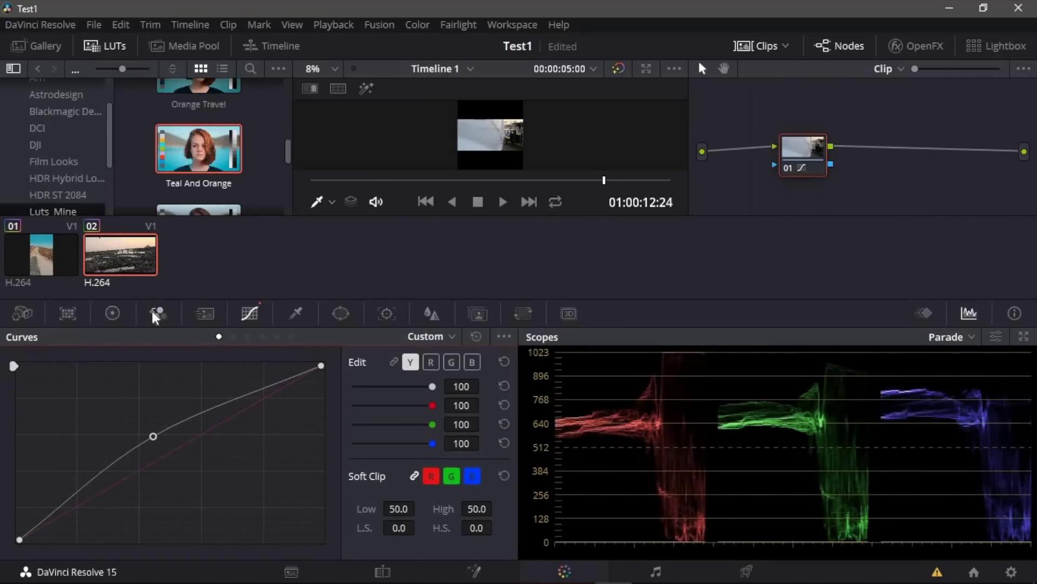
left_click(111, 315)
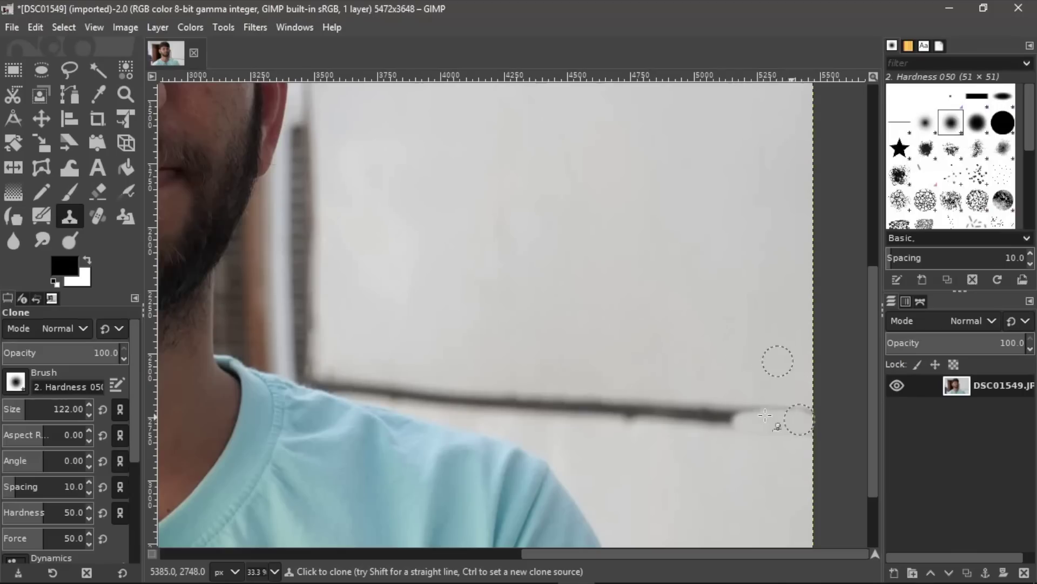
Raise the red primary's Hue to about 15.5 and apply the Hue-Saturation adjustment
scroll(591, 447, "up", 4)
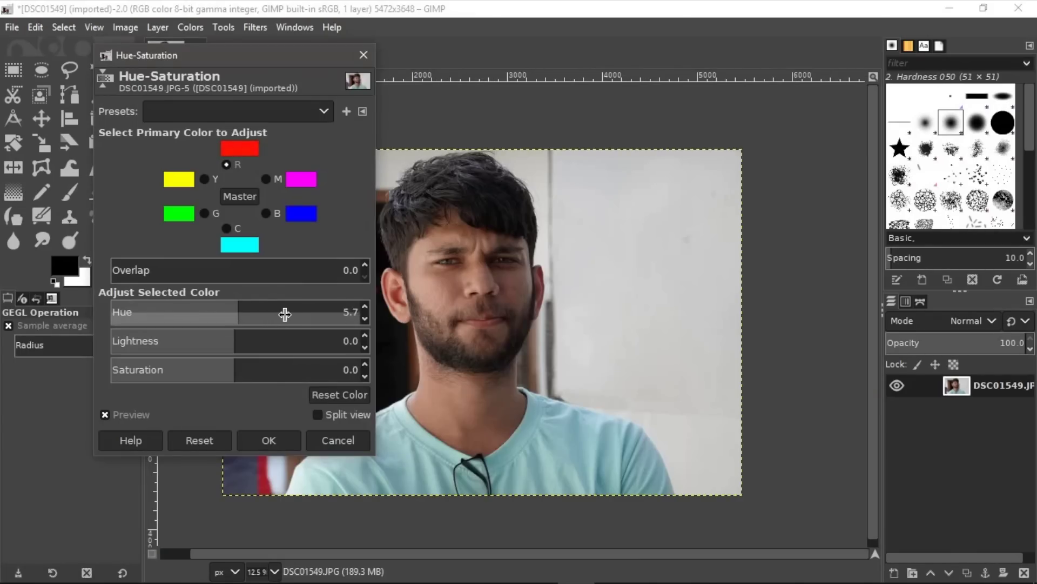
left_click_drag(294, 314, 381, 304)
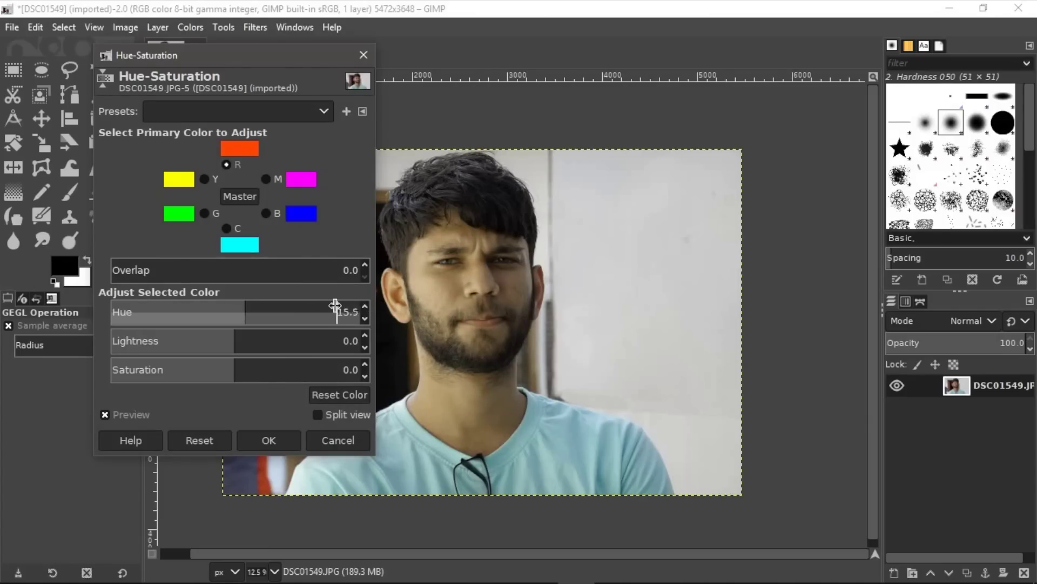
key("Return")
Set GIMP's Preferences thumbnail size to Large (256x256)
left_click(37, 27)
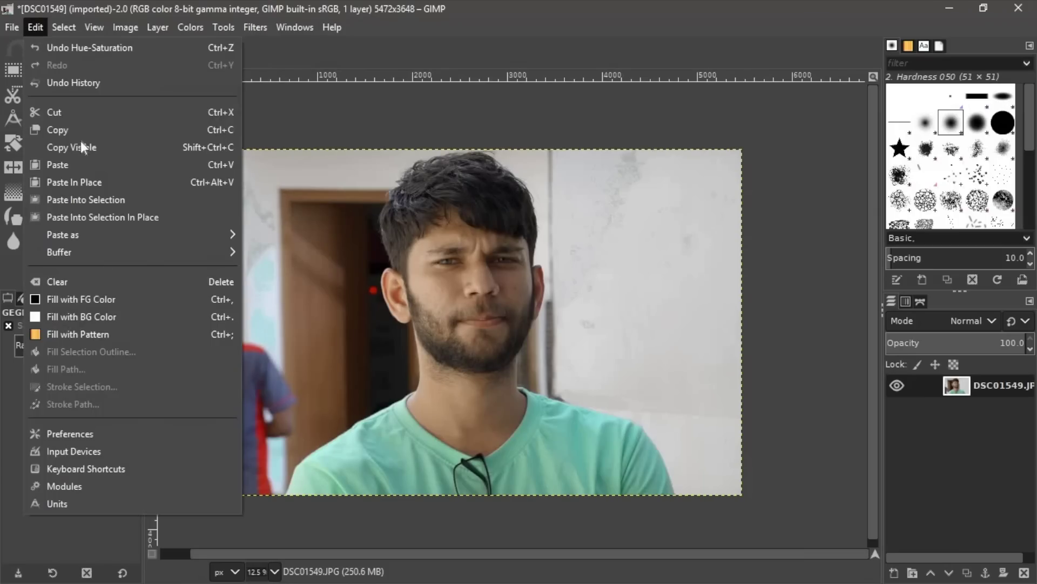
left_click(98, 431)
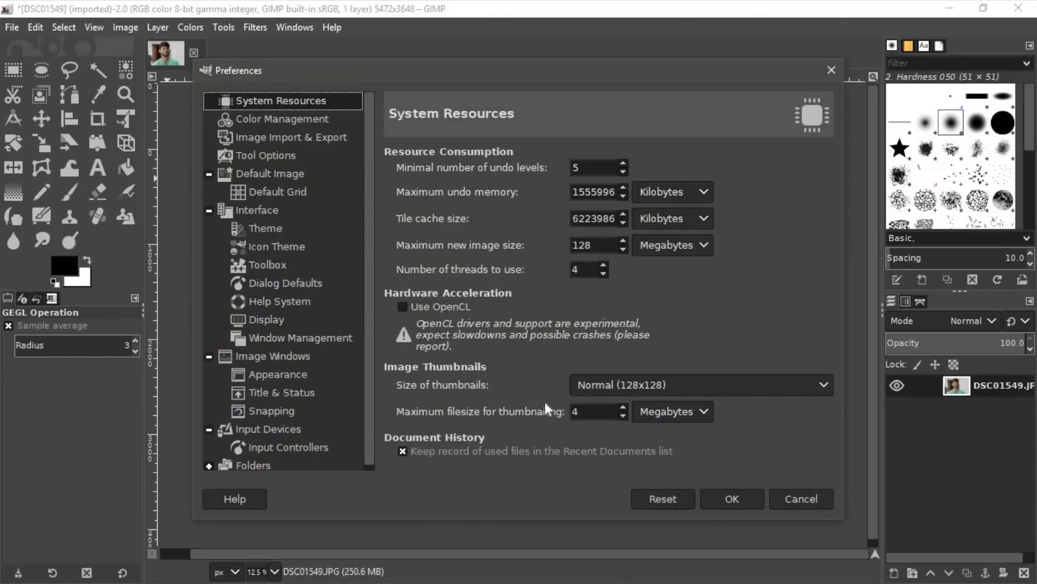
left_click(591, 388)
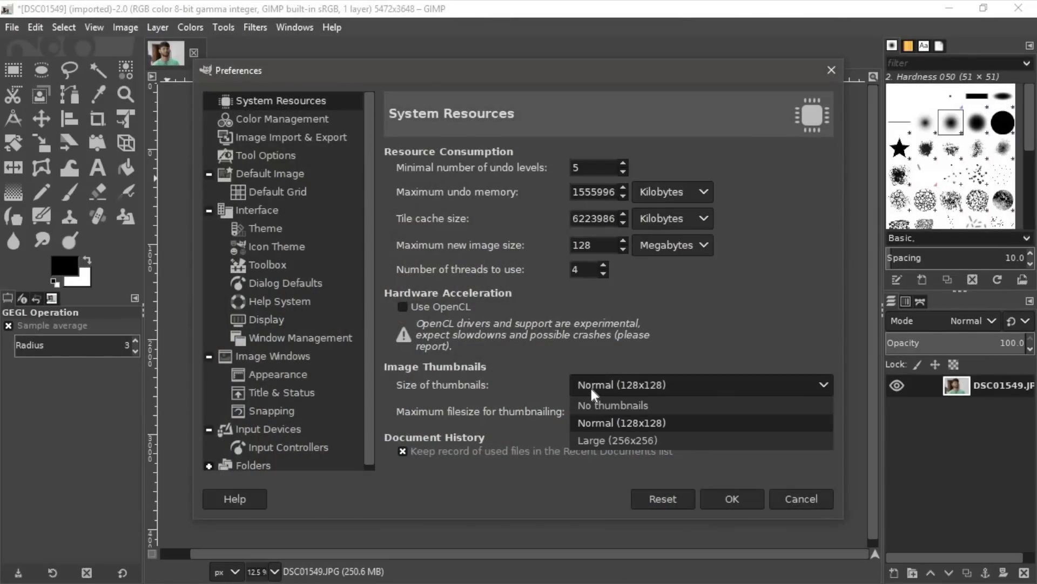
left_click(601, 436)
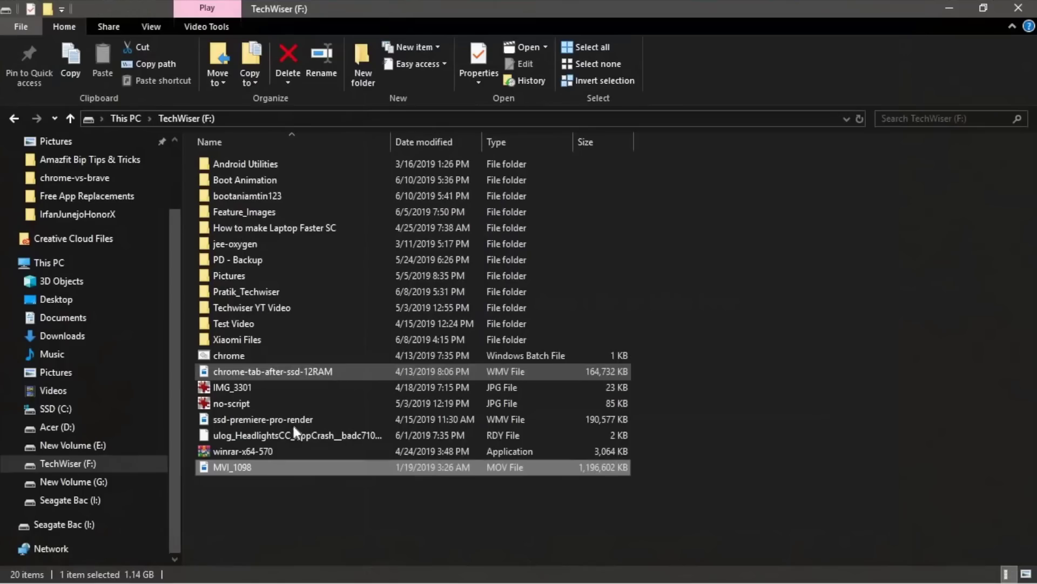
Load MVI_1098 into HandBrake and set the output to 'compressed' on the TechWiser (F:) drive
mouse_move(254, 465)
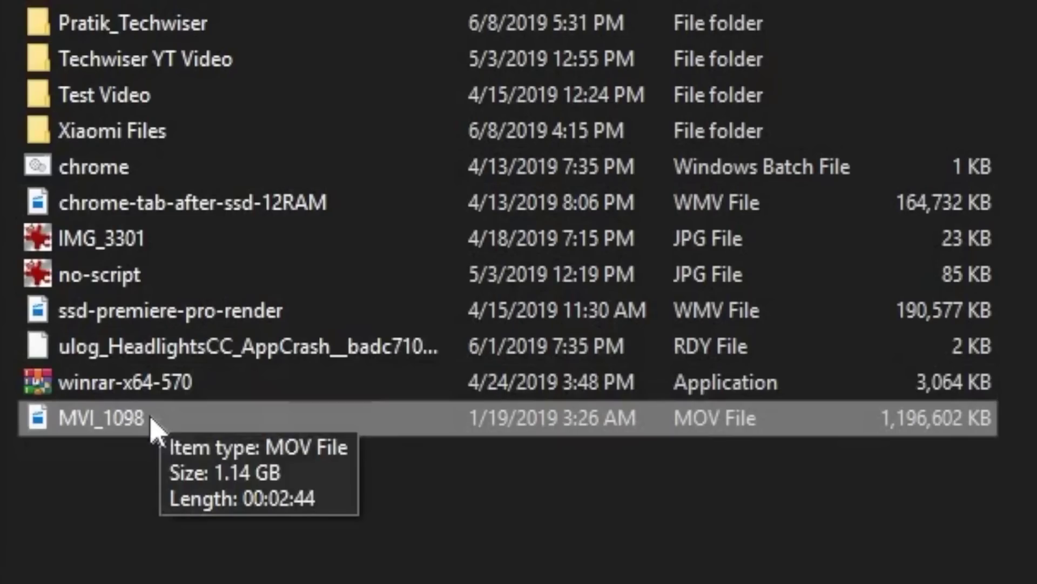
left_click_drag(152, 424, 783, 68)
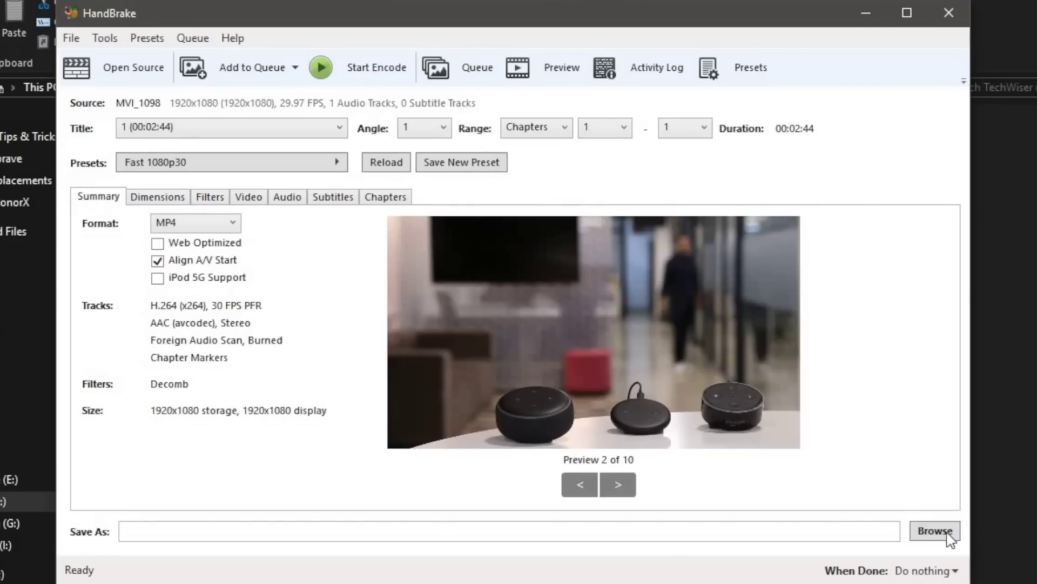
left_click(935, 530)
scroll(151, 292, "down", 2)
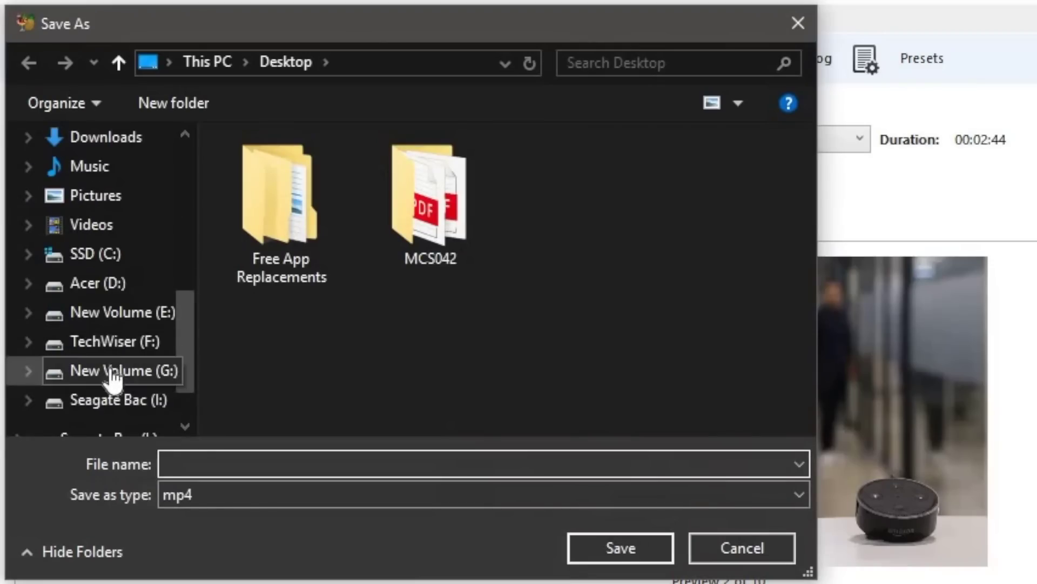
left_click(115, 341)
type("compre")
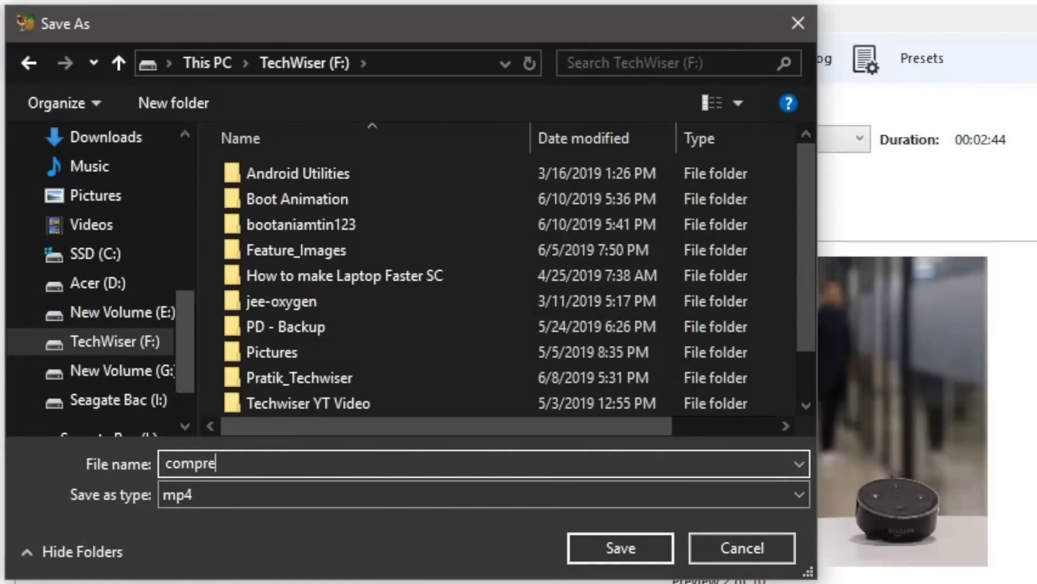
type("ss")
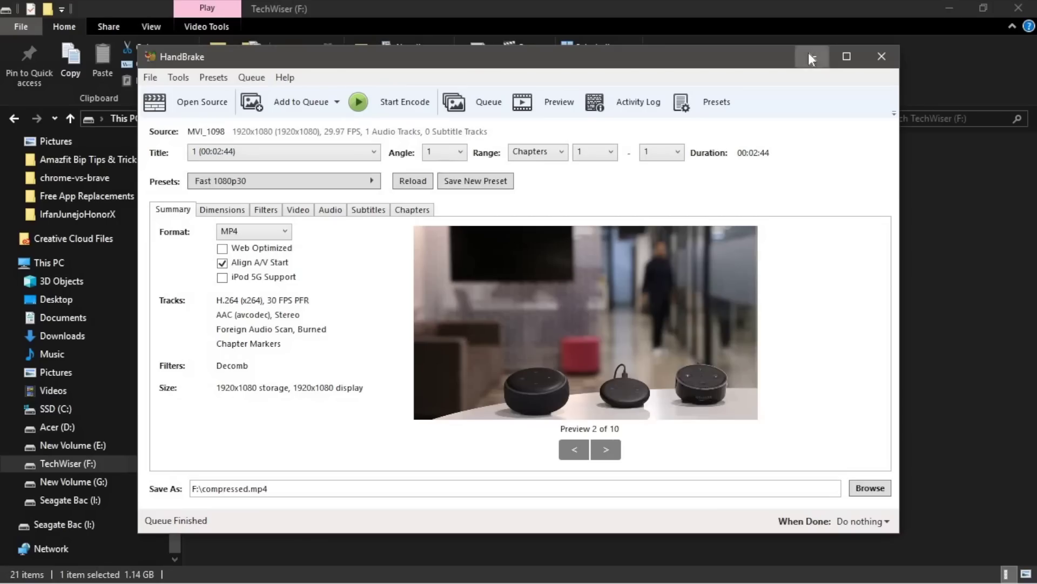
left_click(808, 53)
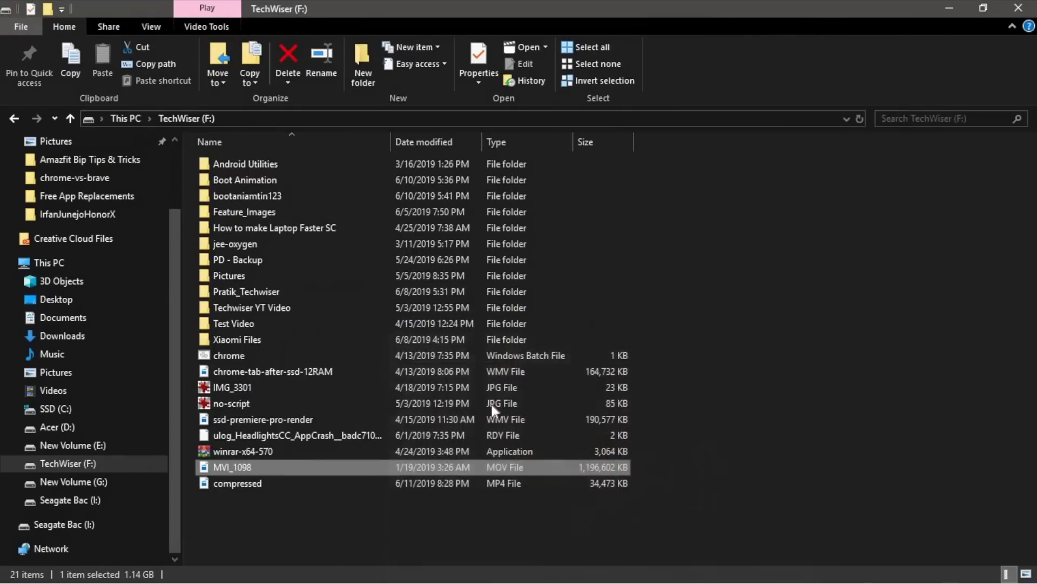
View the Properties of the 33.6 MB compressed MP4 file in File Explorer
left_click(261, 484)
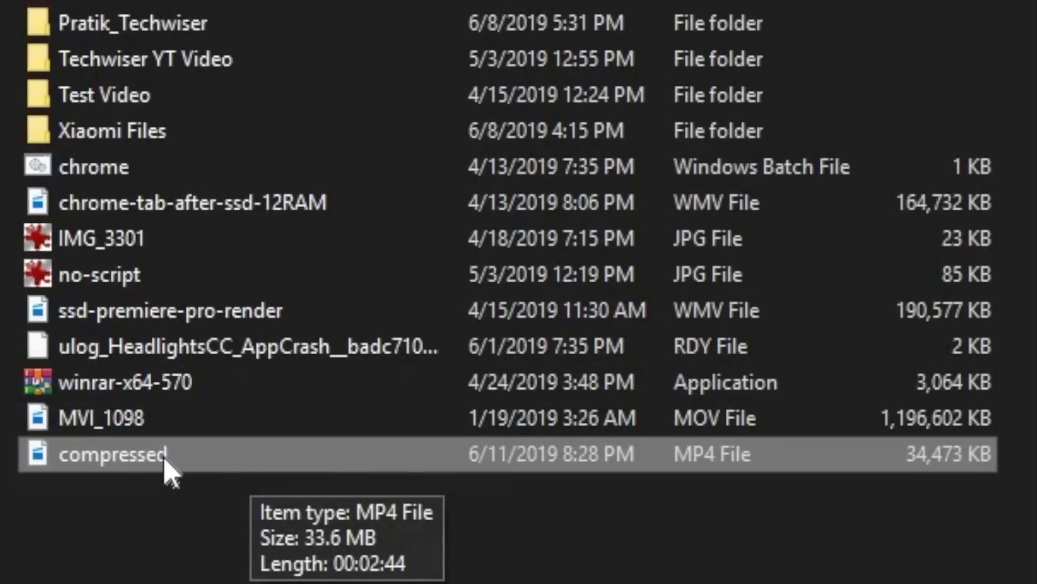
right_click(164, 461)
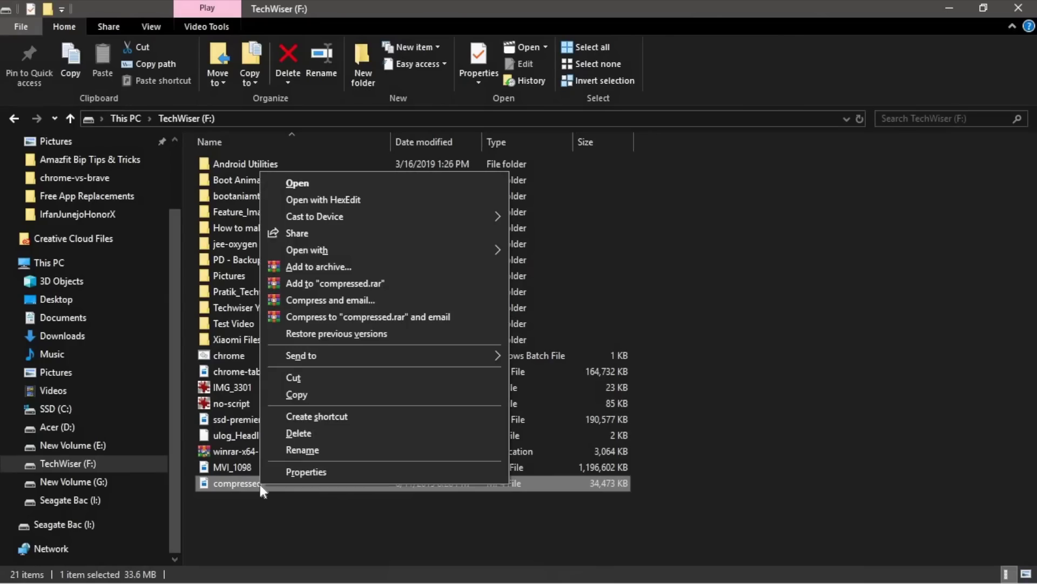
left_click(293, 472)
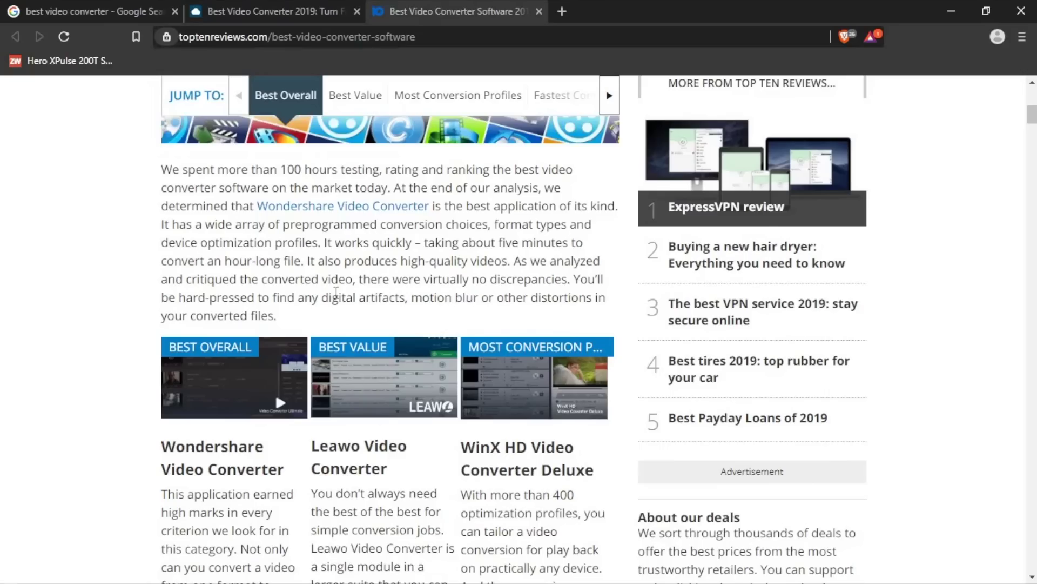
scroll(276, 357, "down", 1)
scroll(389, 410, "down", 4)
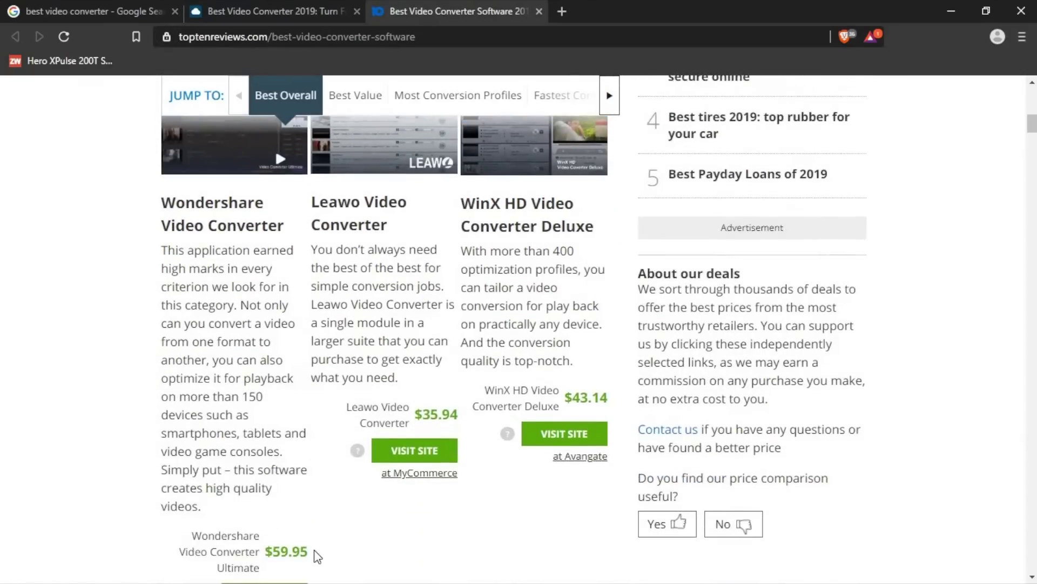
scroll(529, 373, "down", 2)
scroll(567, 368, "up", 4)
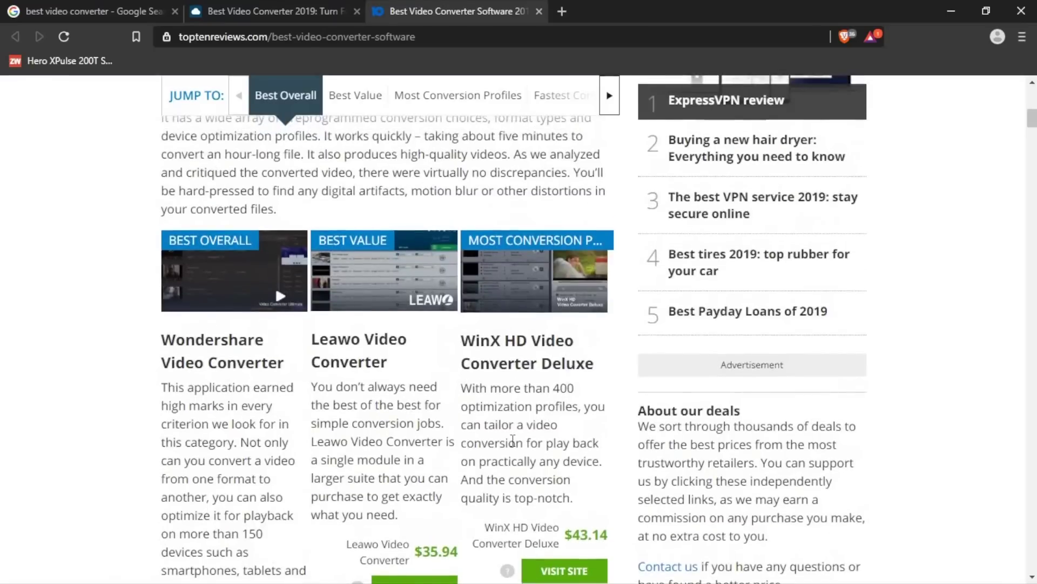
scroll(510, 437, "down", 8)
scroll(513, 448, "down", 5)
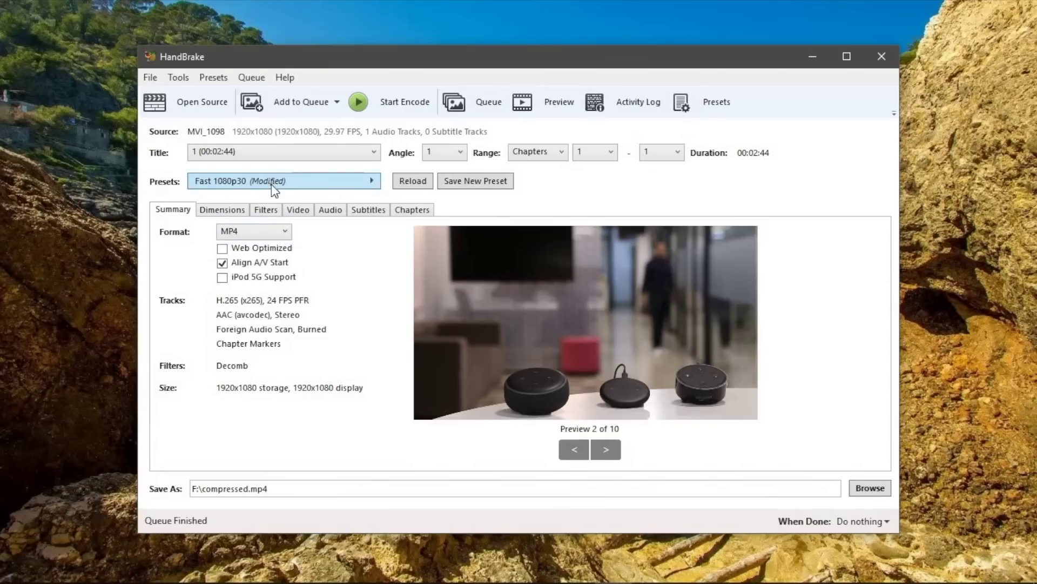
Browse HandBrake's Devices and Web presets, such as Gmail and Vimeo YouTube HQ
left_click(273, 186)
mouse_move(459, 216)
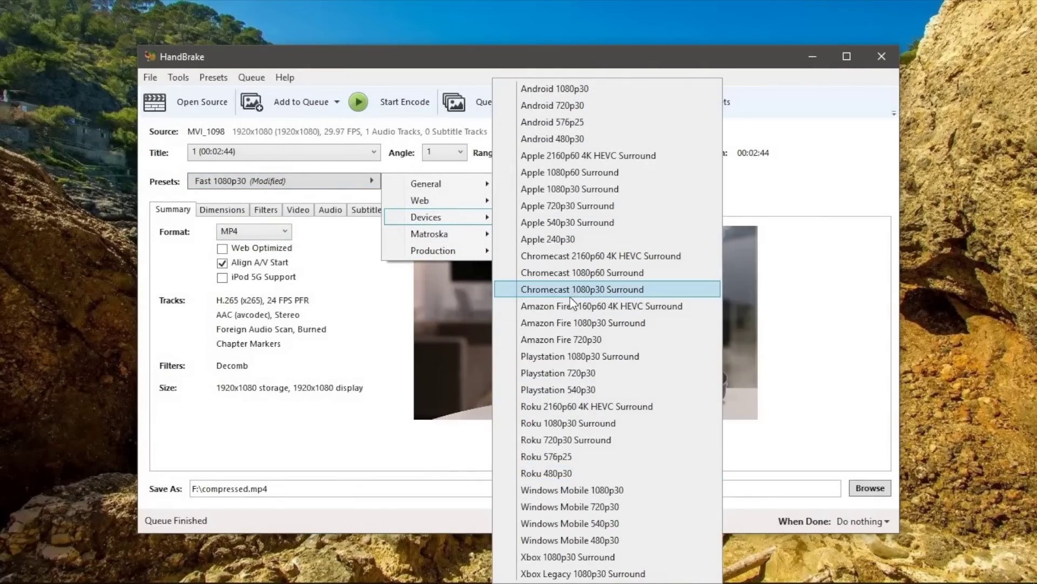
mouse_move(465, 198)
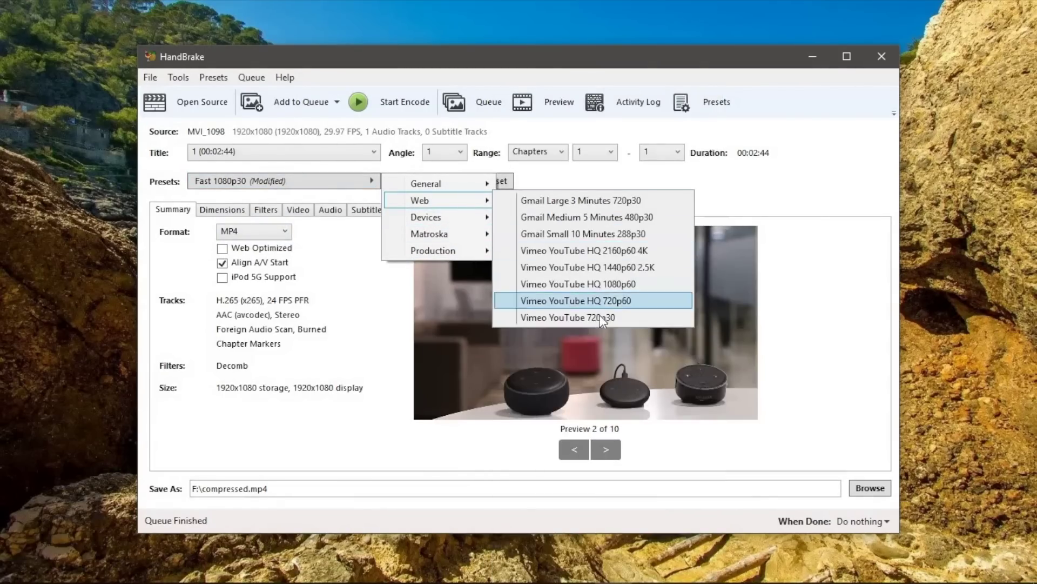